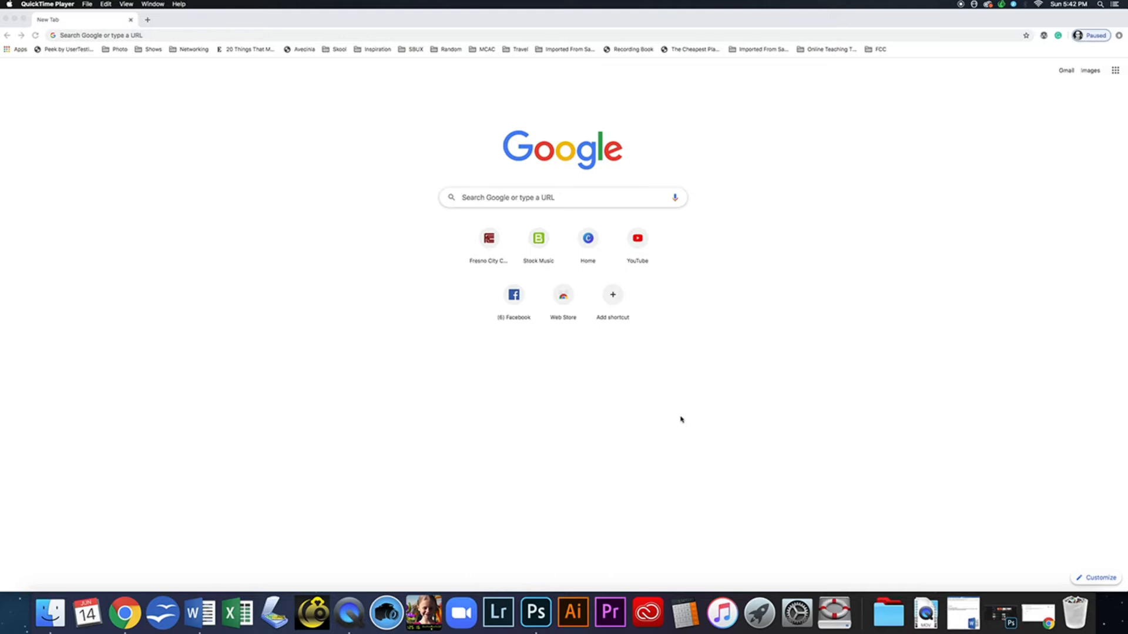
- Bring Google Chrome to the front on its New Tab Google page
left_click(567, 197)
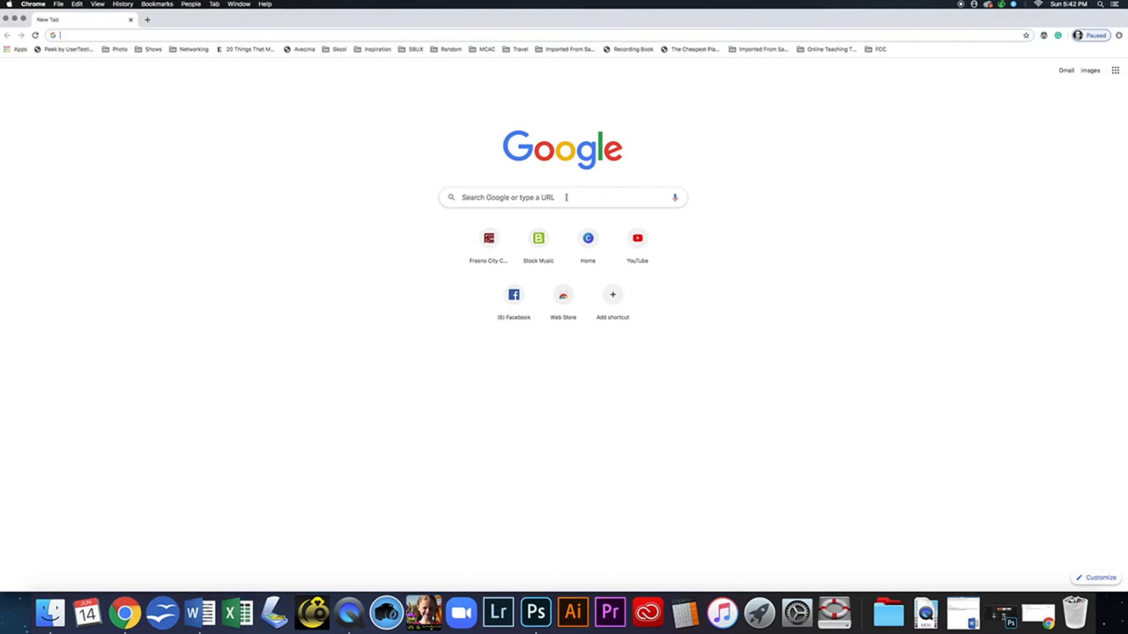
- Search Google for 'canva' and open the Canva Pro page on canva.com
left_click(557, 198)
type("canvas")
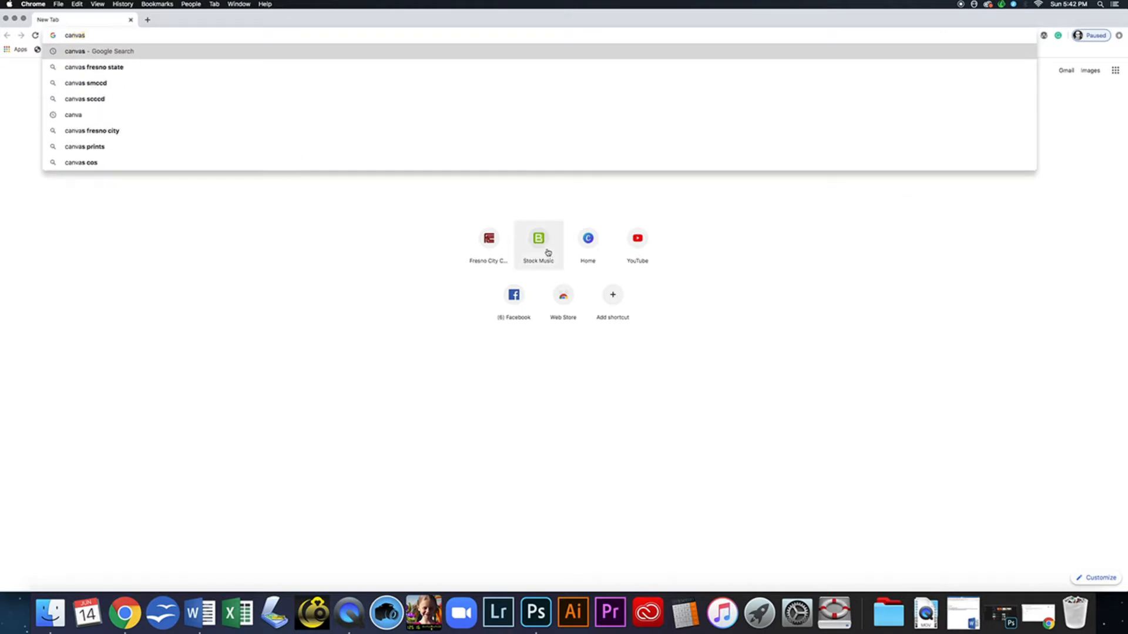
left_click(82, 36)
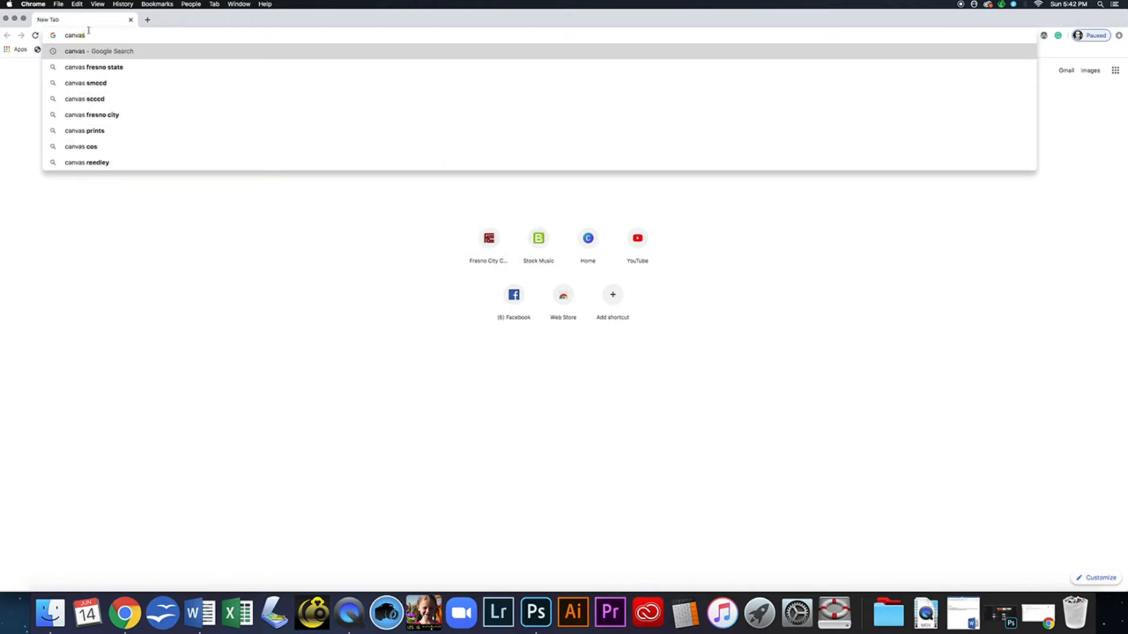
key("BackSpace")
key("Return")
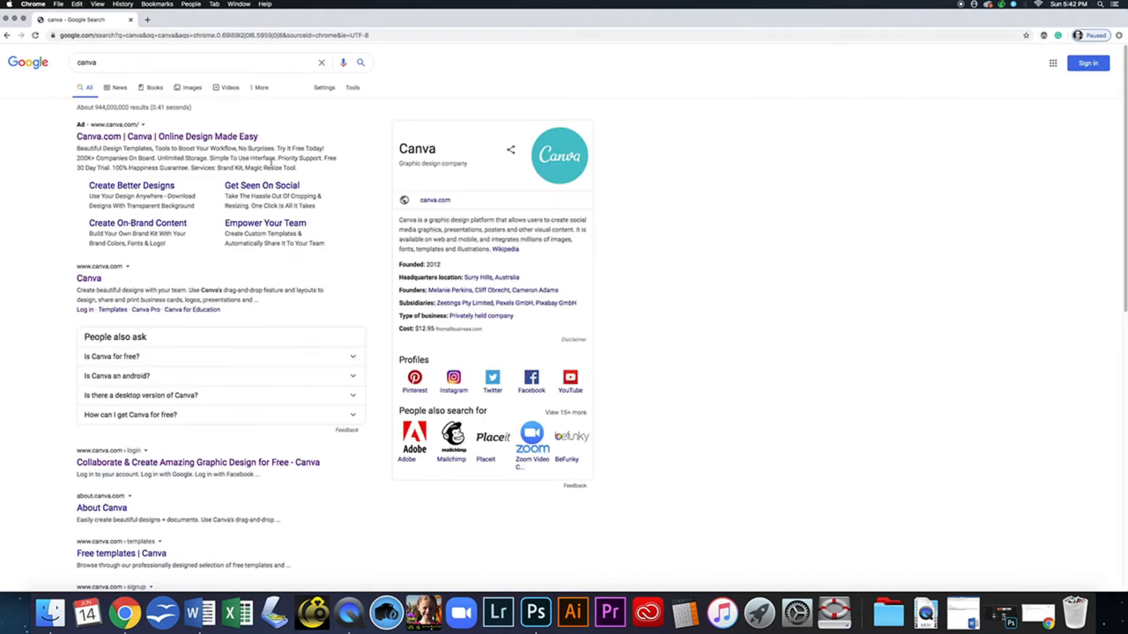
left_click(210, 139)
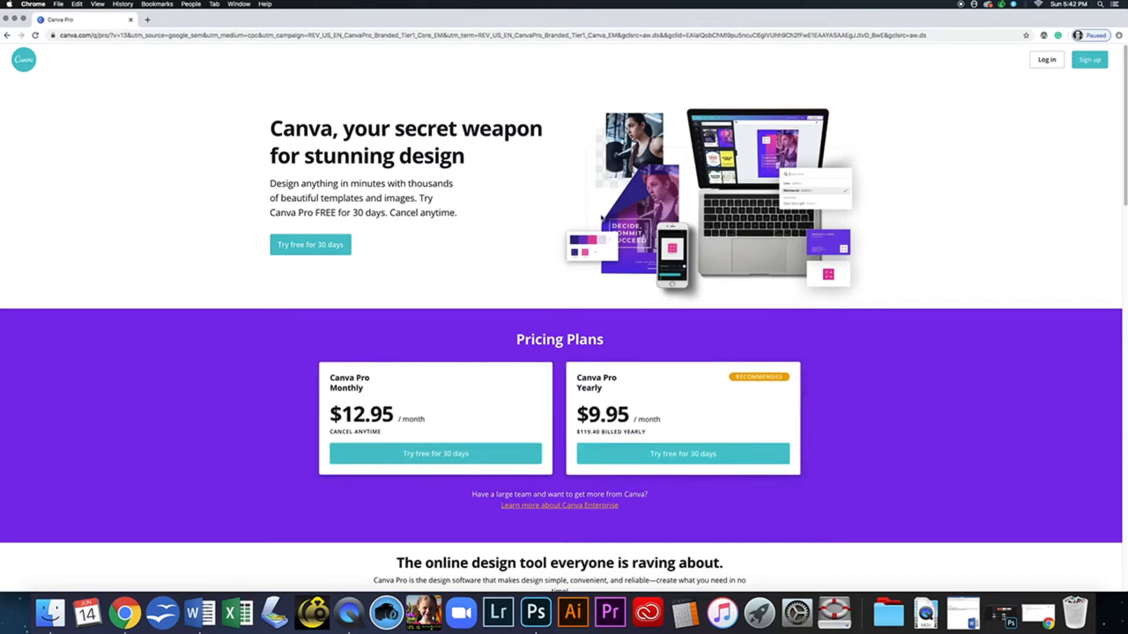
- Open Canva's sign-up and choose 'Sign up with email' to show the Create your account form
left_click(1094, 62)
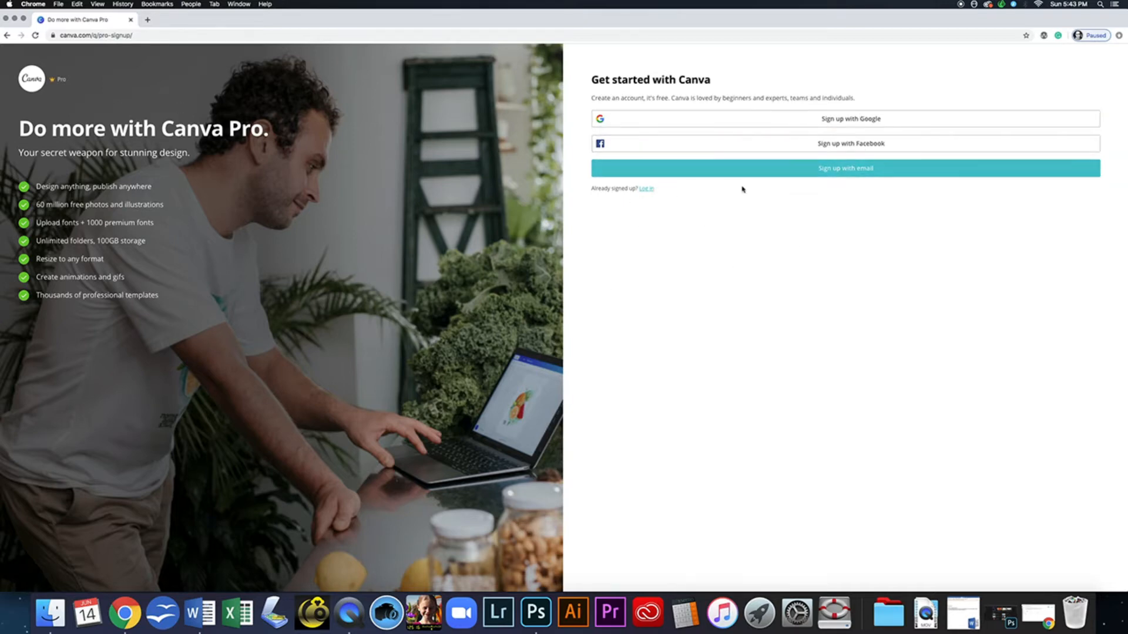
left_click(863, 171)
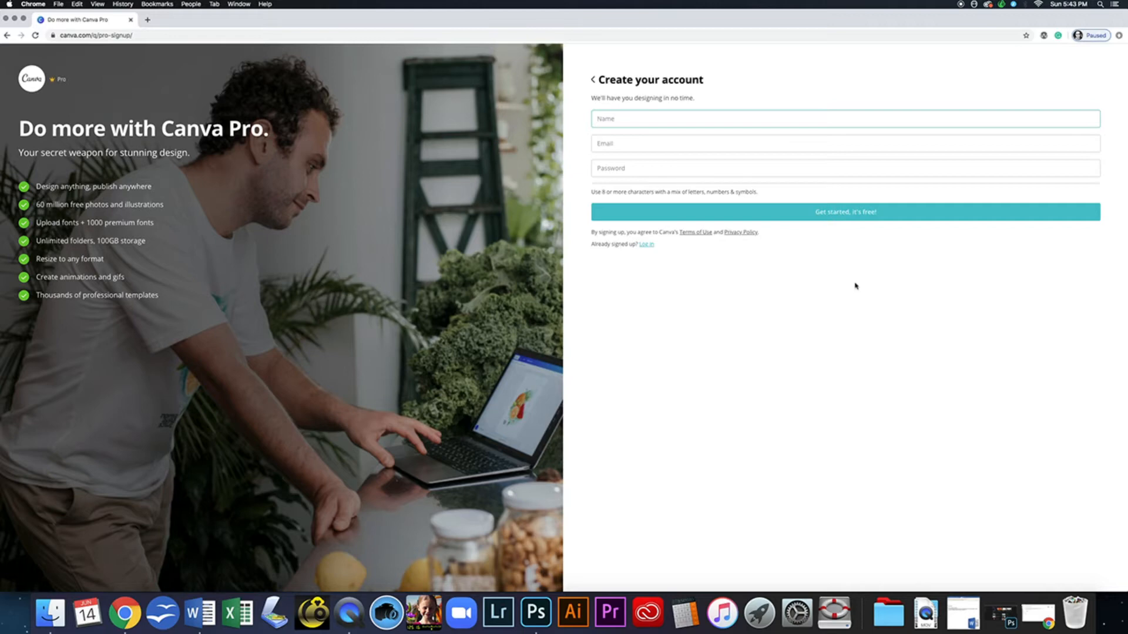
- Switch to Log in and sign in with the saved account e-mail and the account password
left_click(647, 245)
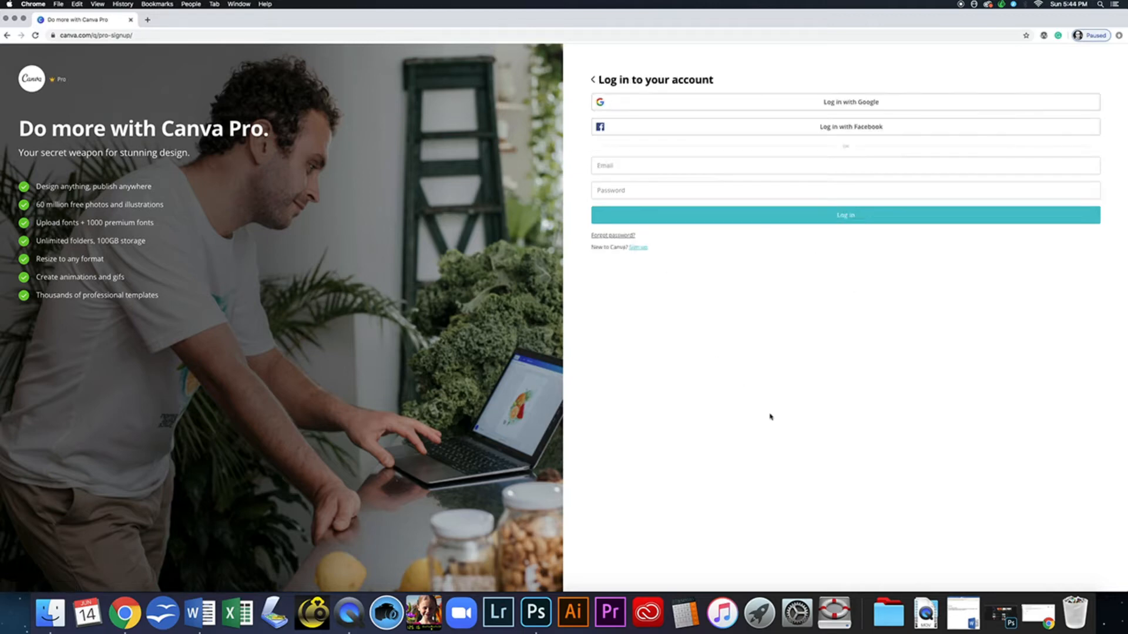
left_click(847, 219)
left_click(670, 160)
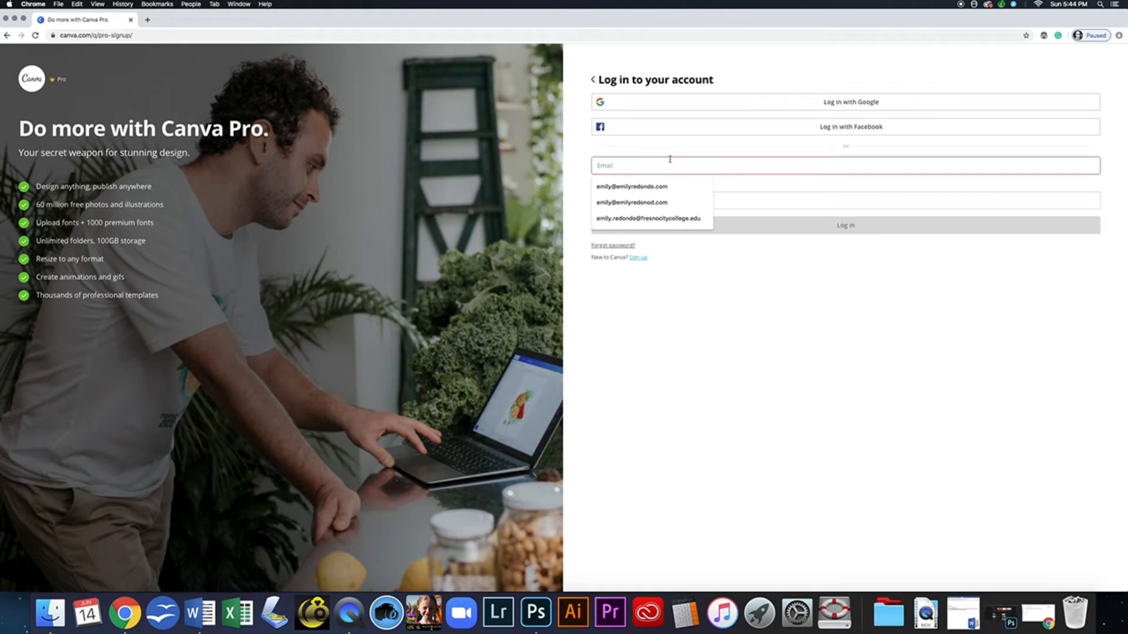
left_click(680, 186)
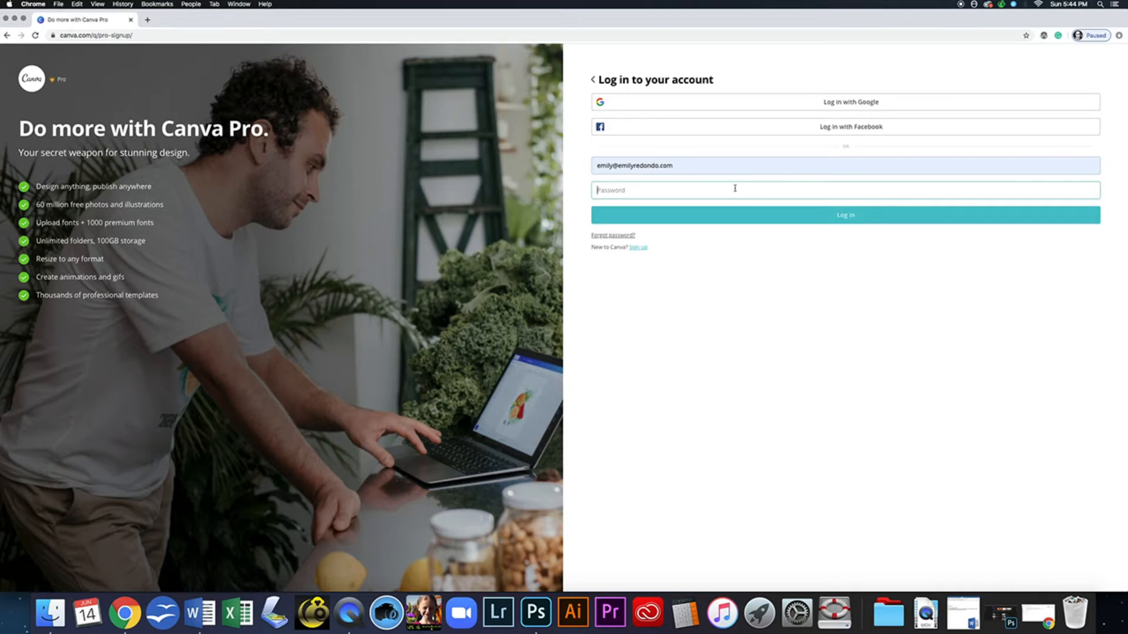
type("•••••••••")
key("Return")
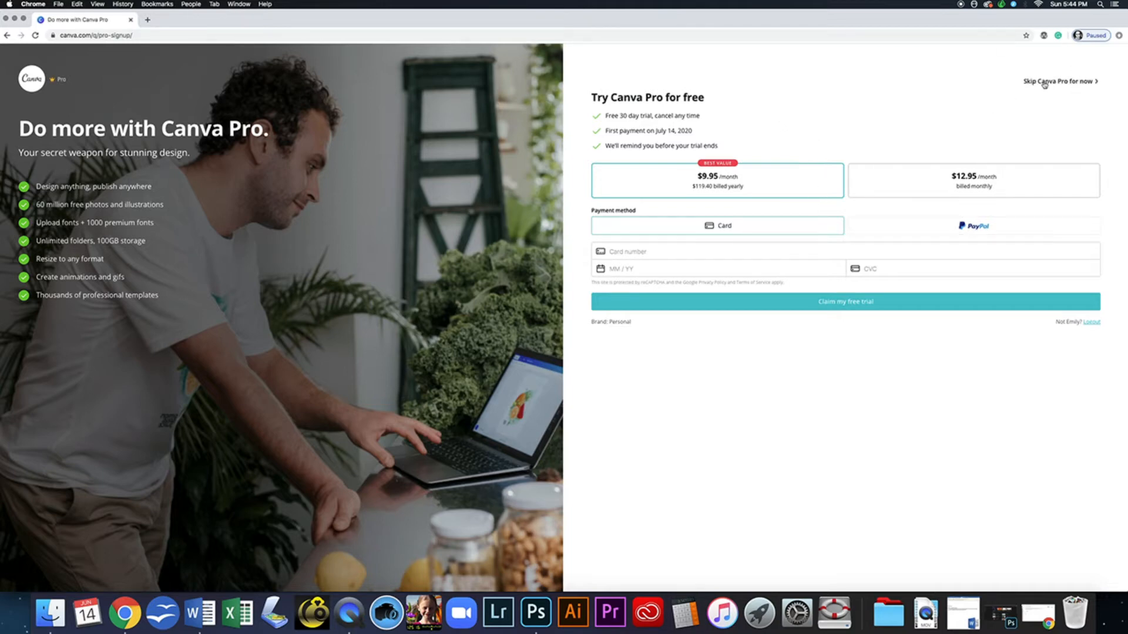
- Skip the Canva Pro trial and focus the 'Design anything' search box on the home dashboard
left_click(1070, 84)
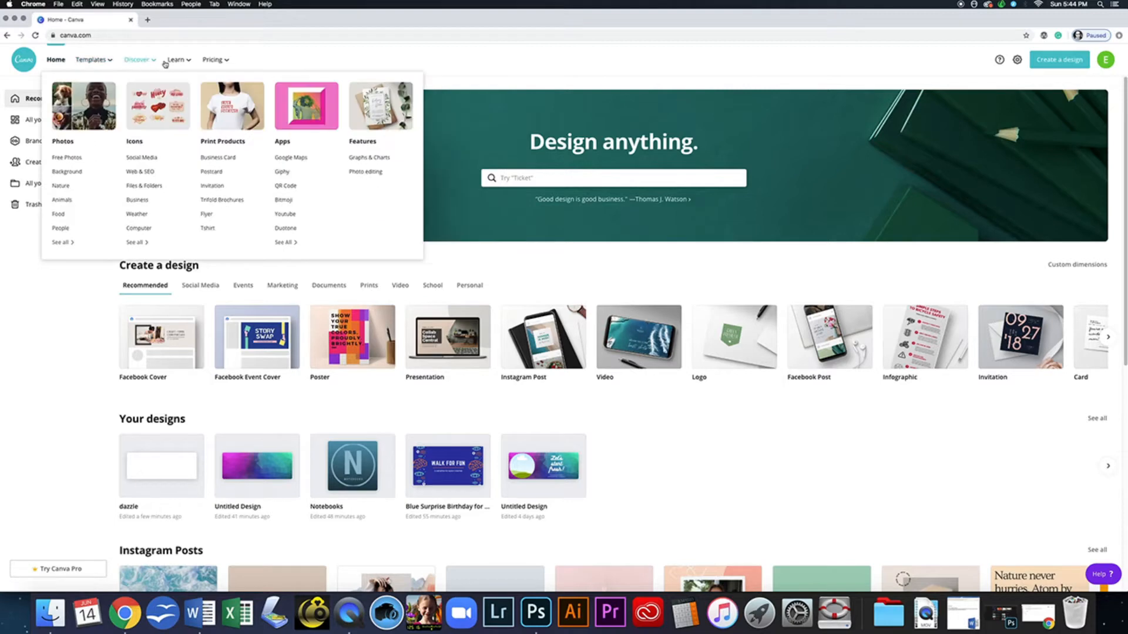
mouse_move(179, 63)
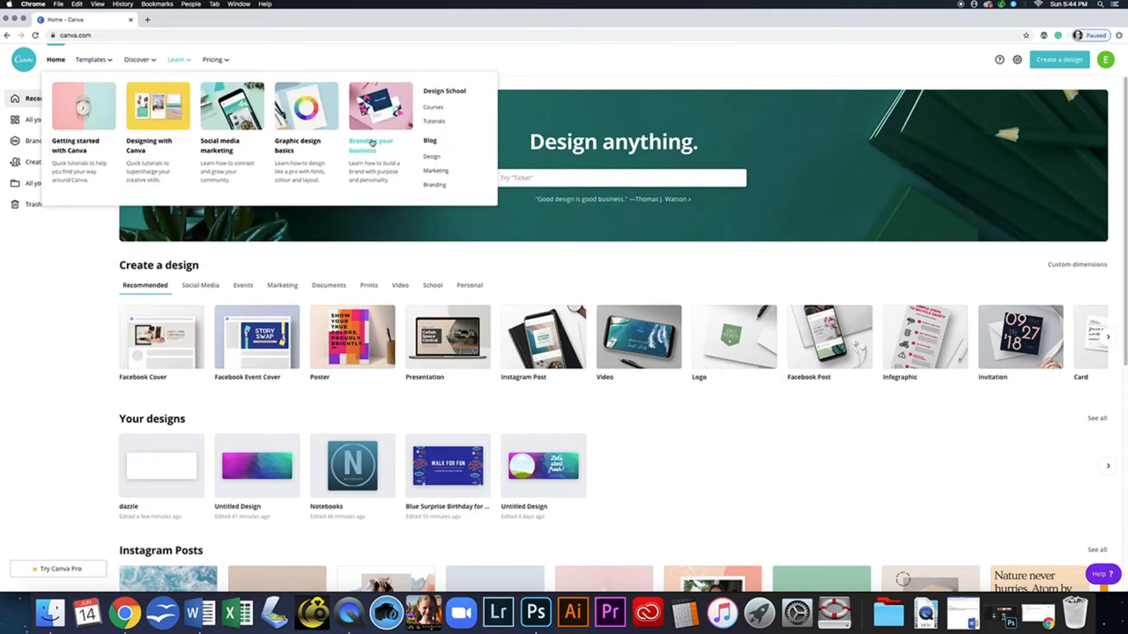
mouse_move(227, 61)
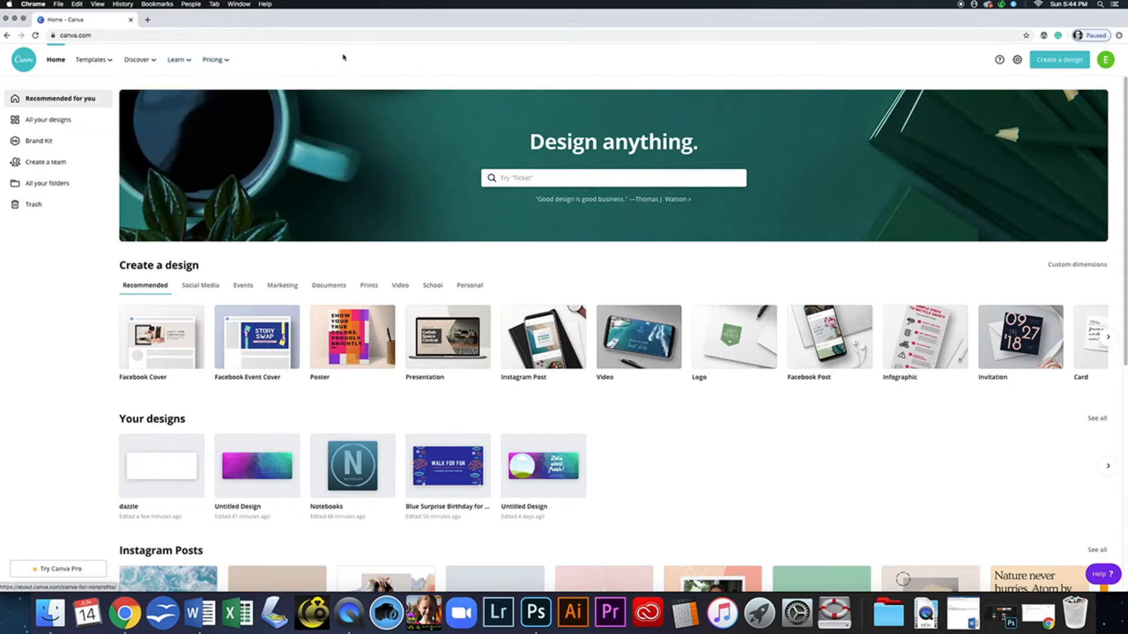
left_click(575, 176)
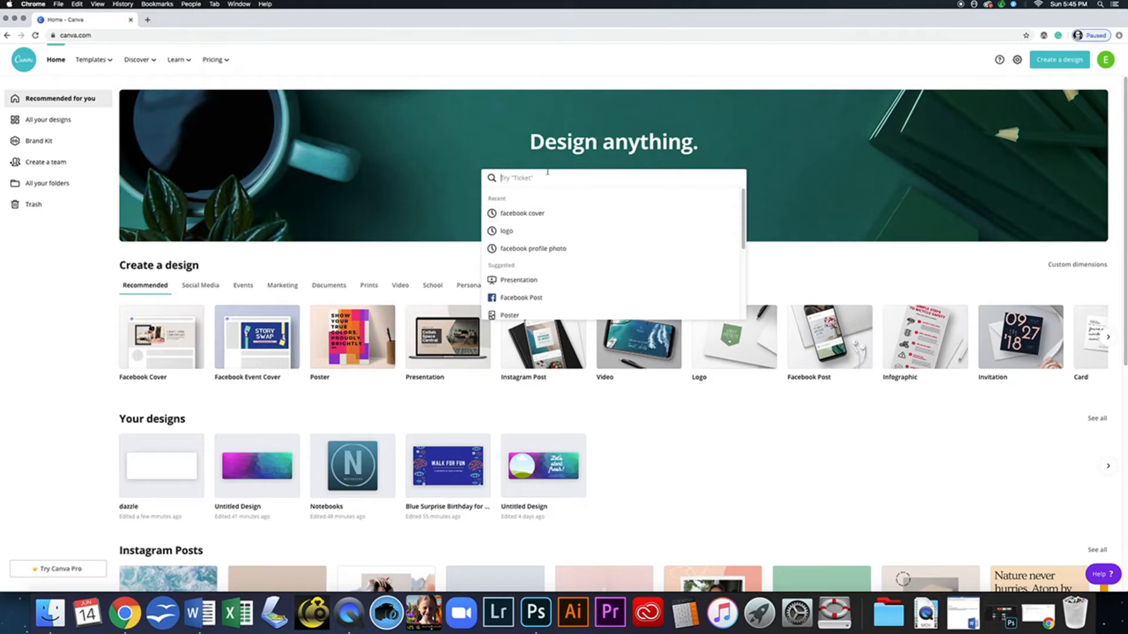
- Search for 'facebook' and pick the Facebook Cover suggestion
type("faceb")
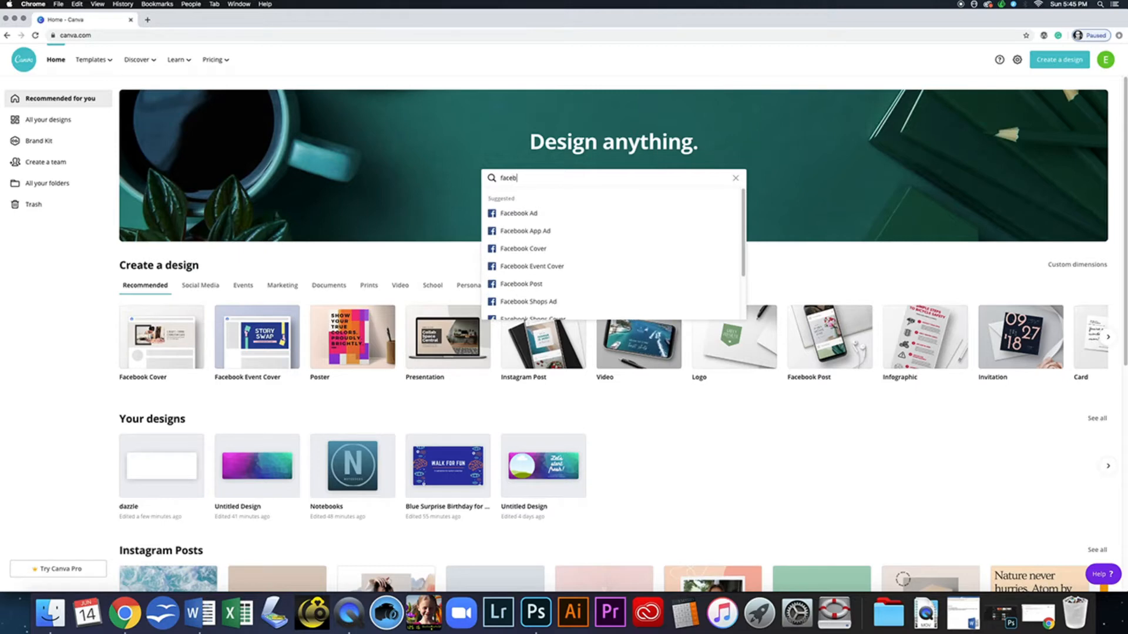
type("ook")
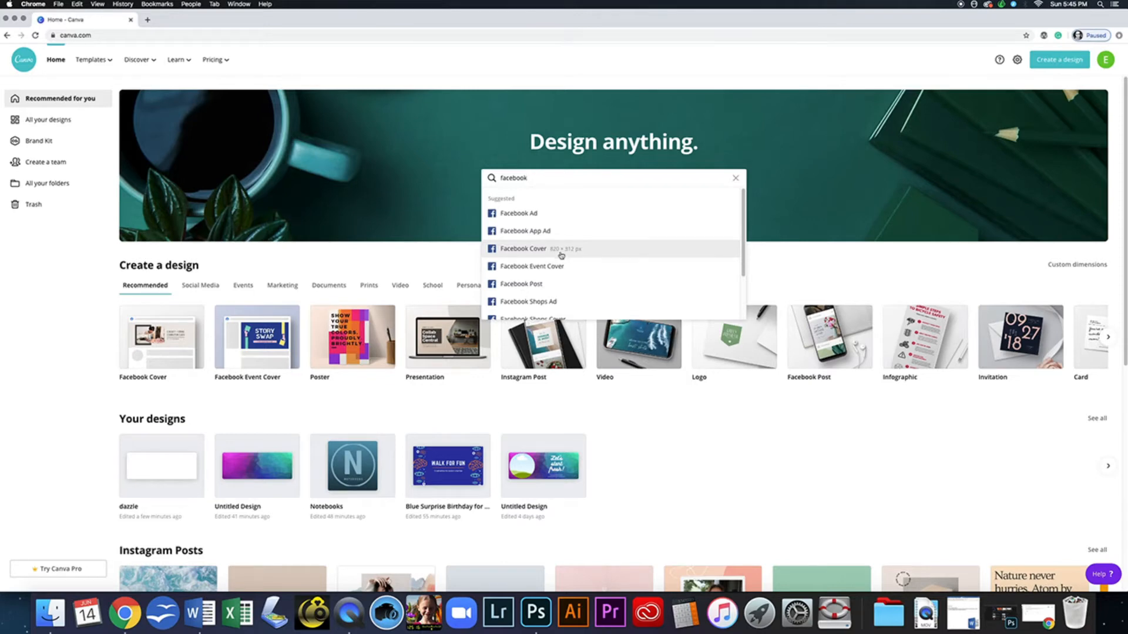
left_click(529, 250)
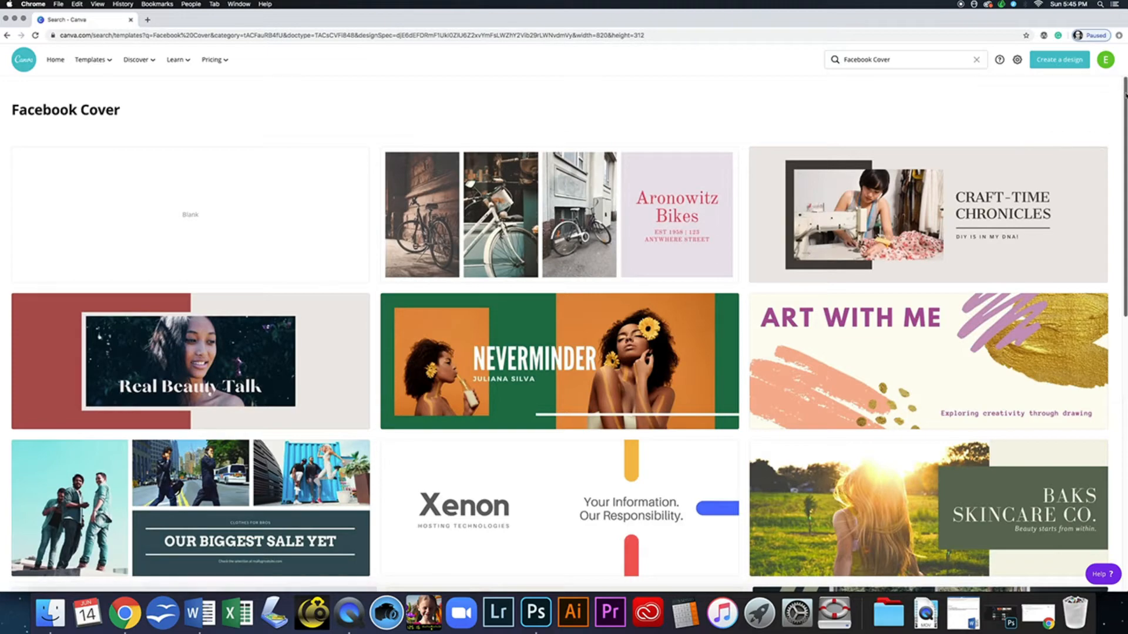
- Browse the Facebook Cover templates, then start a Blank cover design
scroll(1117, 144, "down", 8)
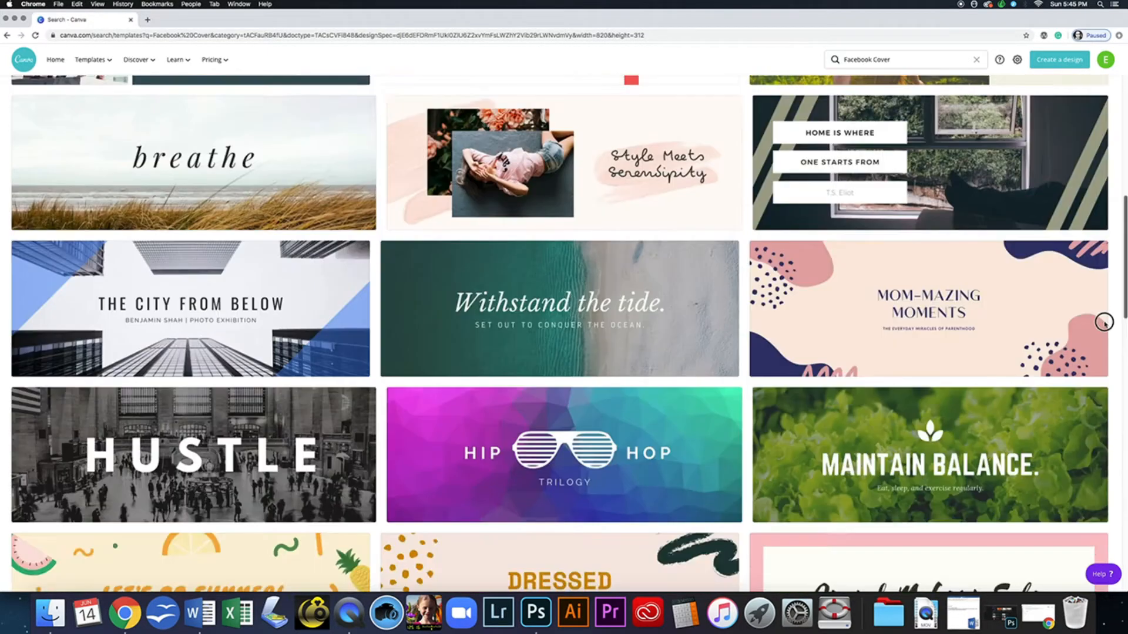
scroll(1104, 321, "down", 10)
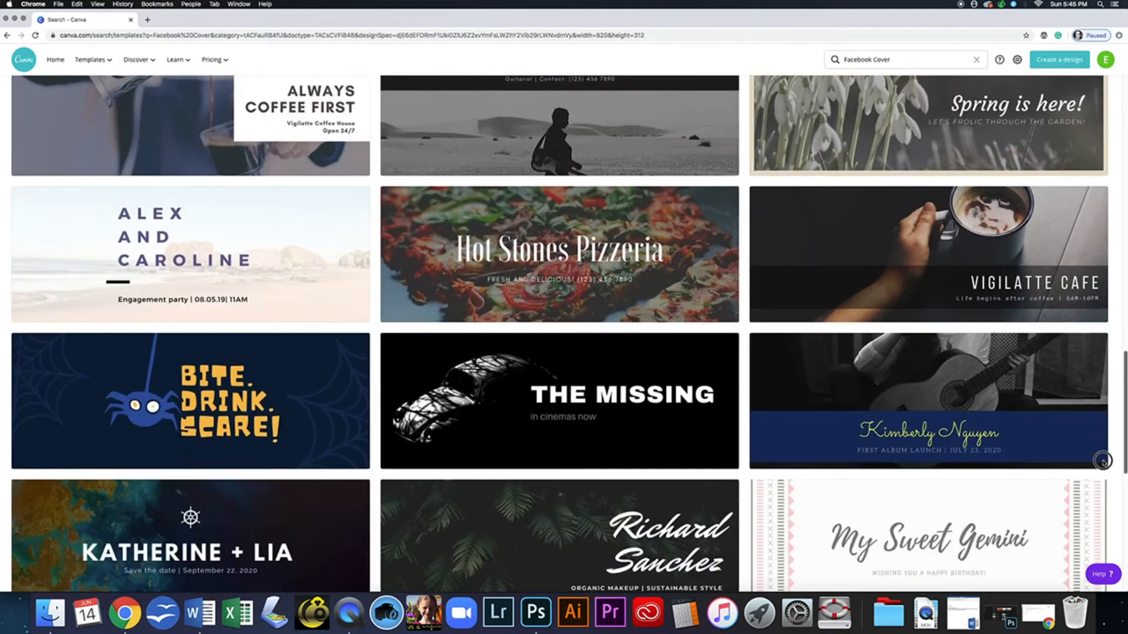
scroll(1103, 462, "down", 7)
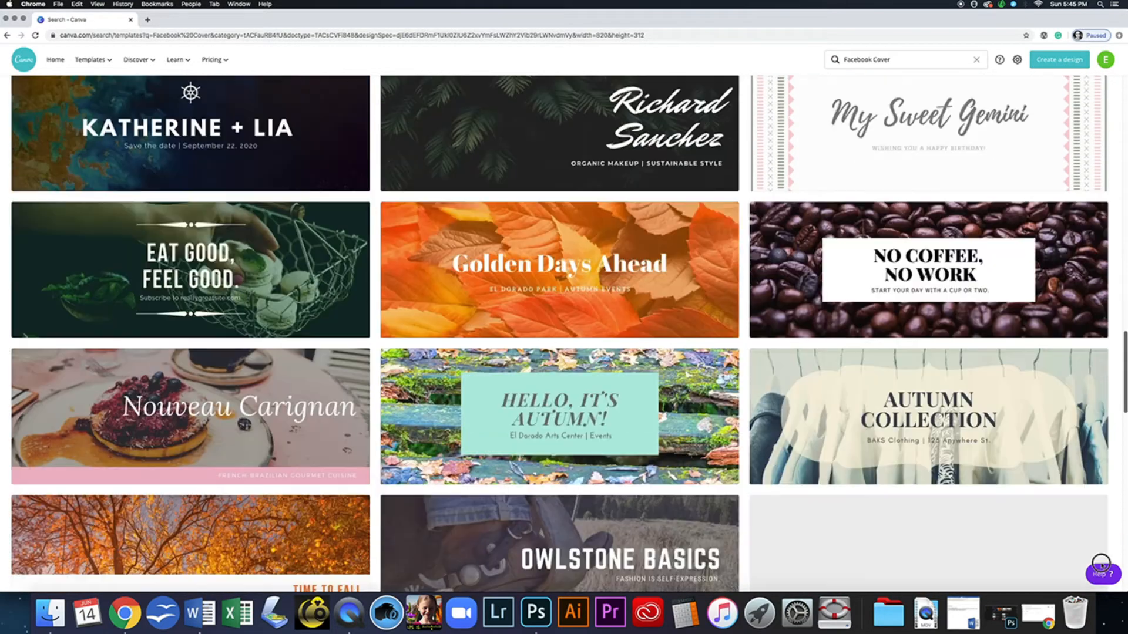
scroll(1101, 562, "up", 20)
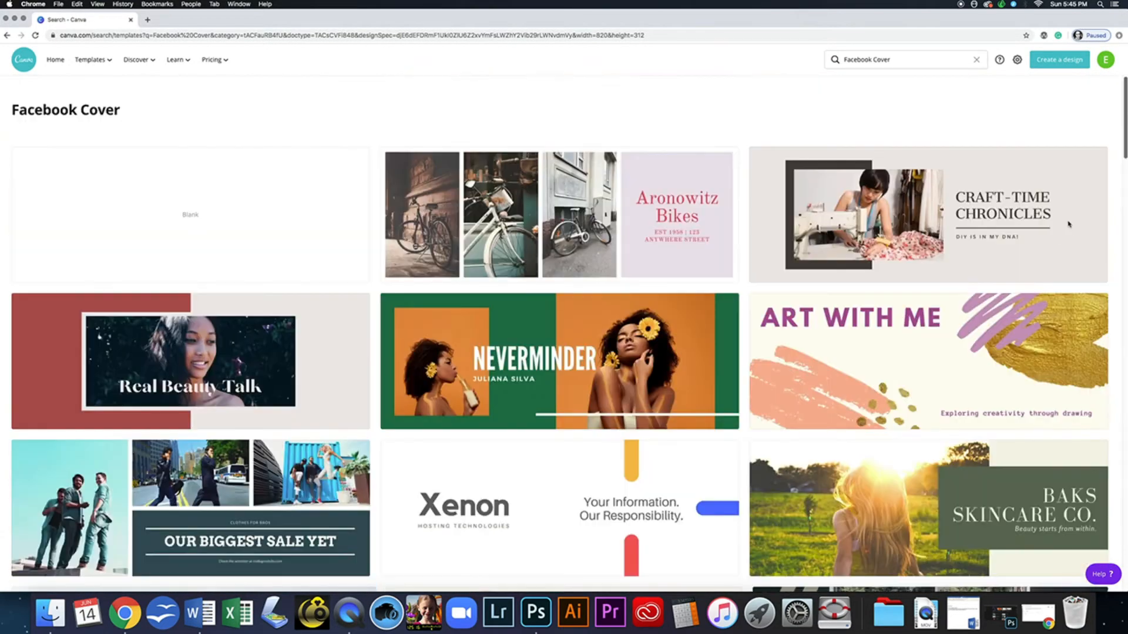
left_click(189, 219)
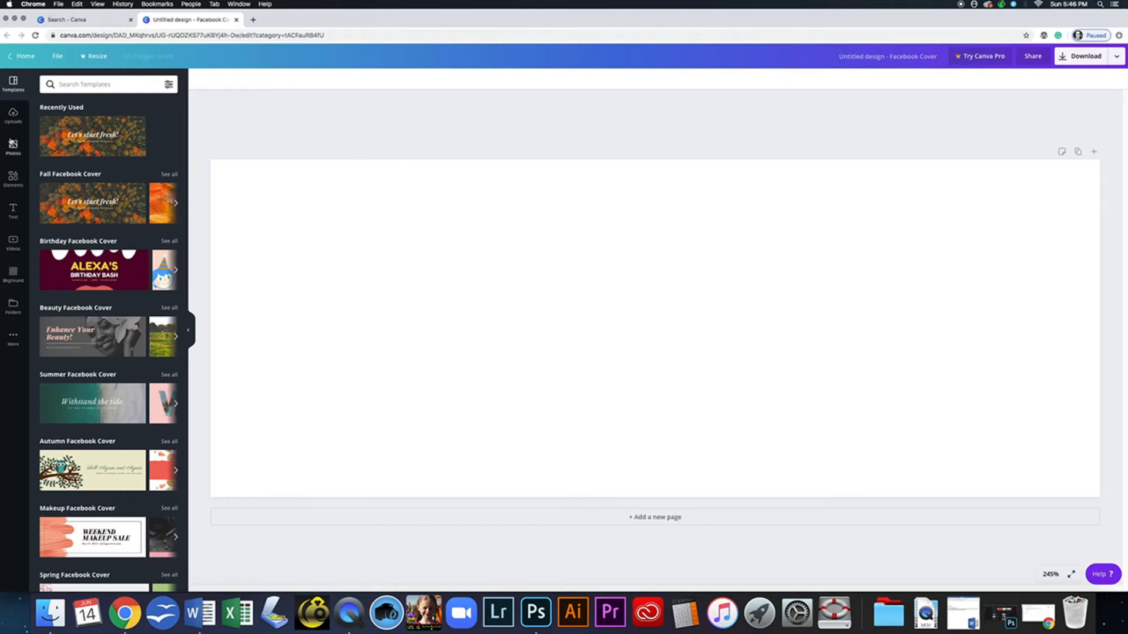
- Apply the purple-teal low-poly gradient from the Background panel to the cover
left_click(13, 275)
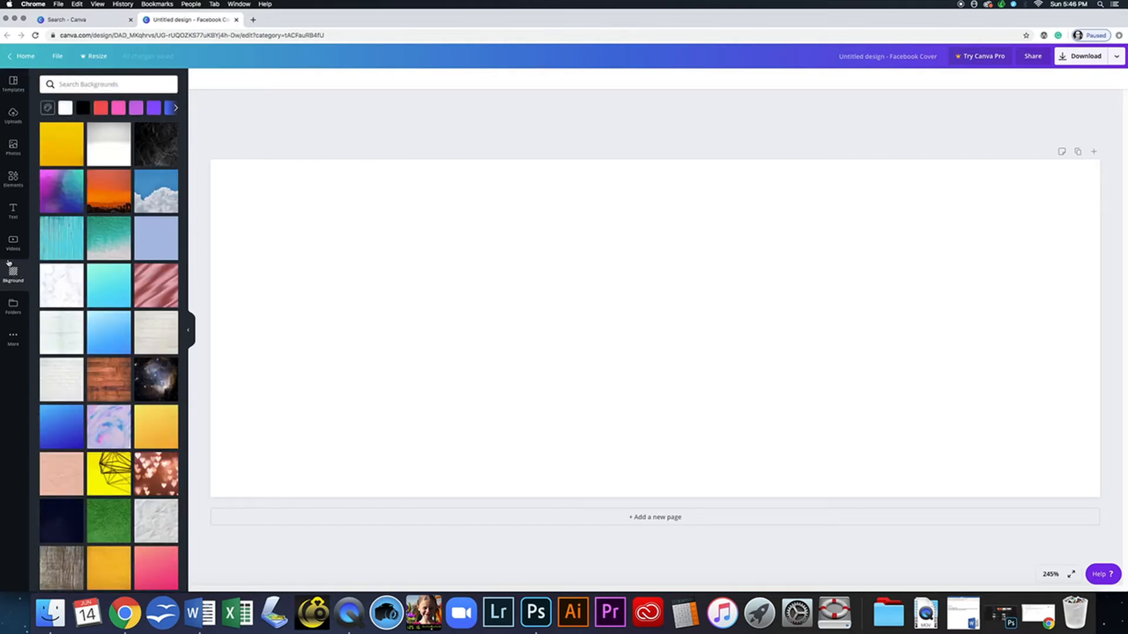
left_click(63, 200)
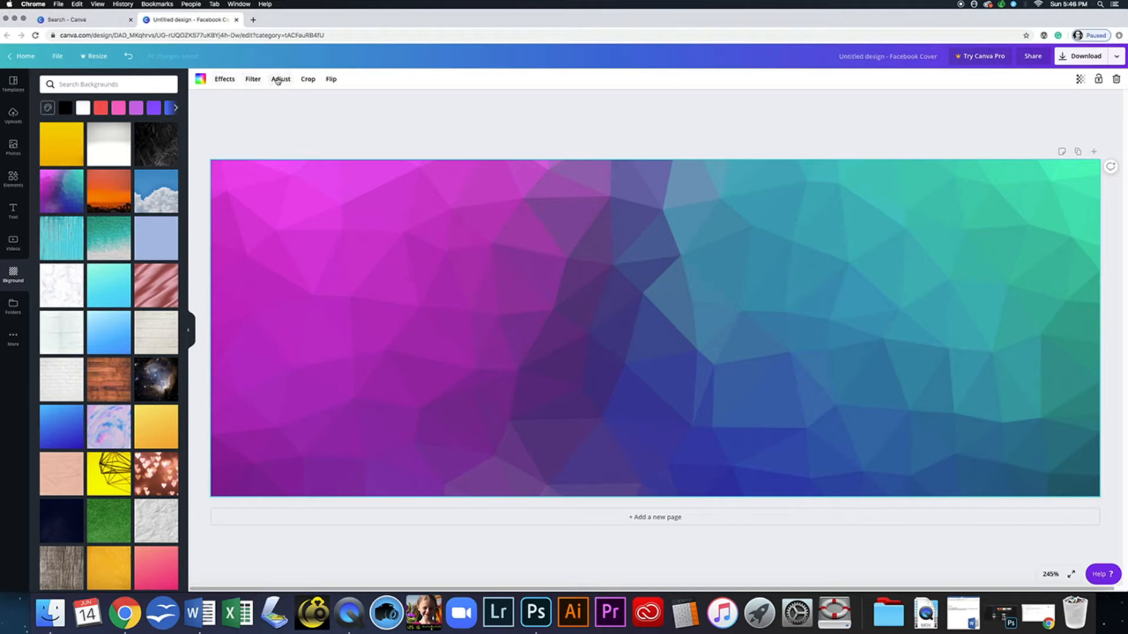
- Browse the background's effects and filters, then nudge its brightness and contrast up
left_click(225, 80)
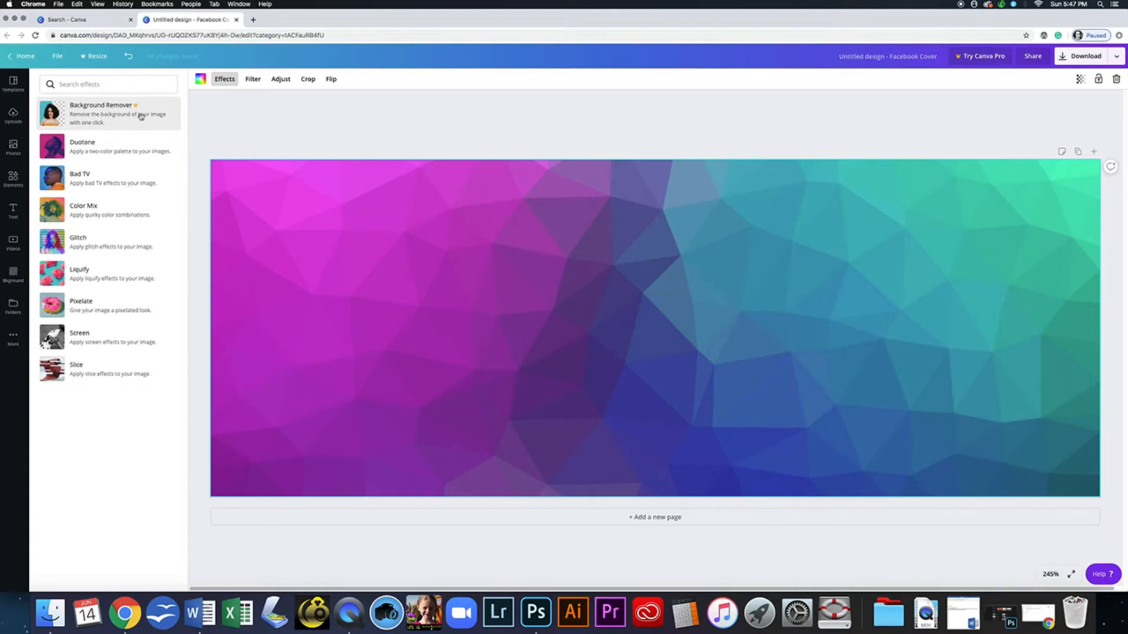
left_click(253, 79)
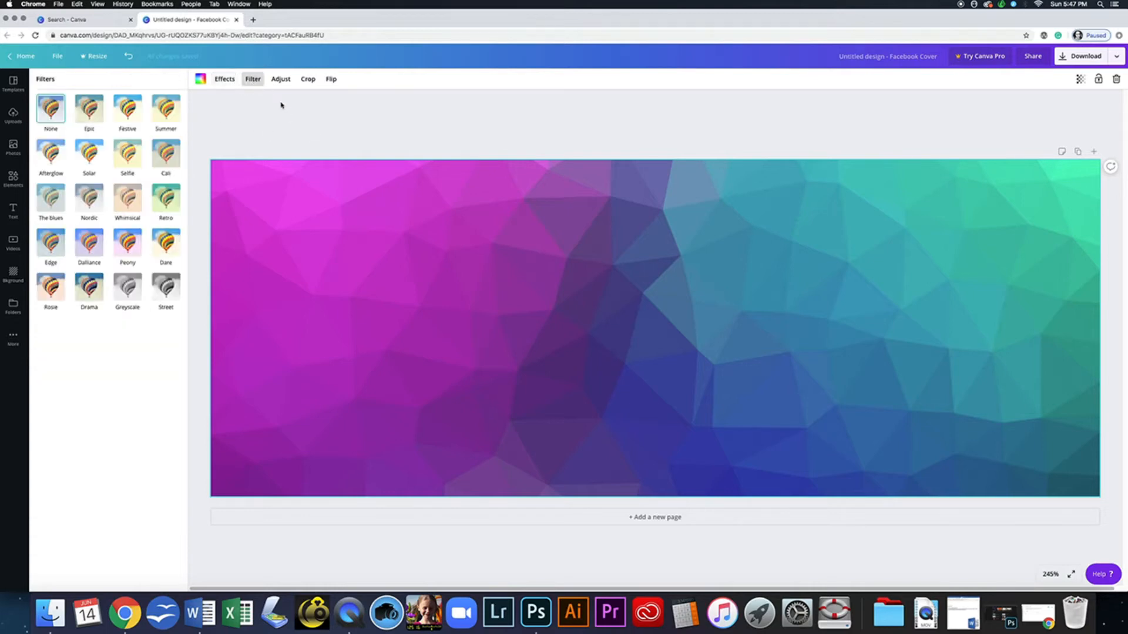
left_click(280, 79)
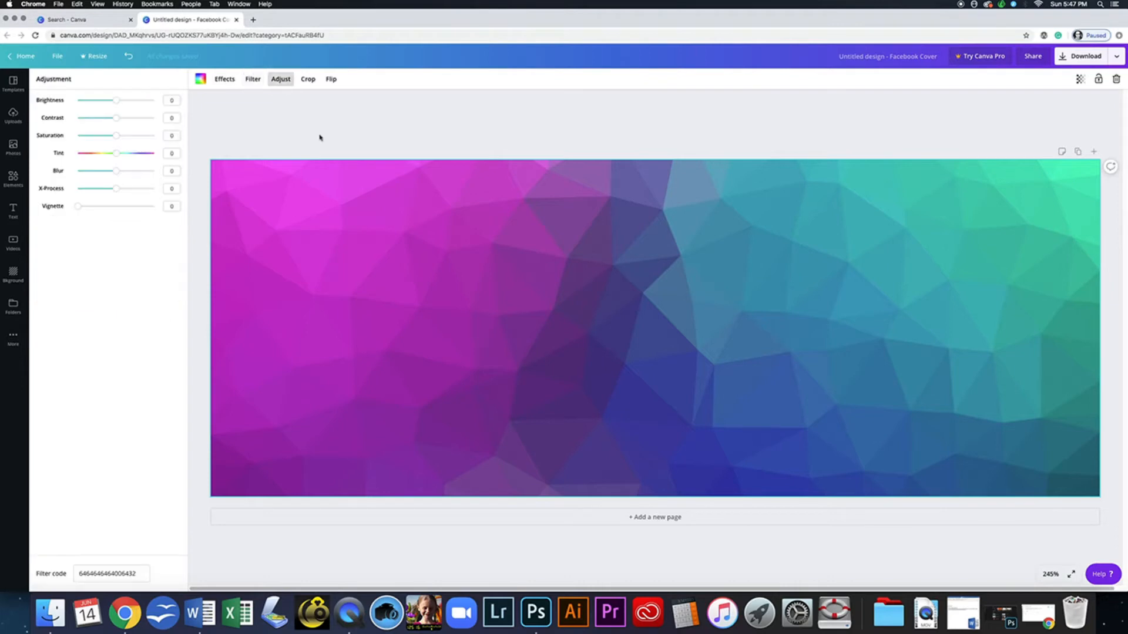
mouse_move(116, 101)
left_mouse_down()
mouse_move(144, 99)
mouse_move(116, 101)
left_mouse_up()
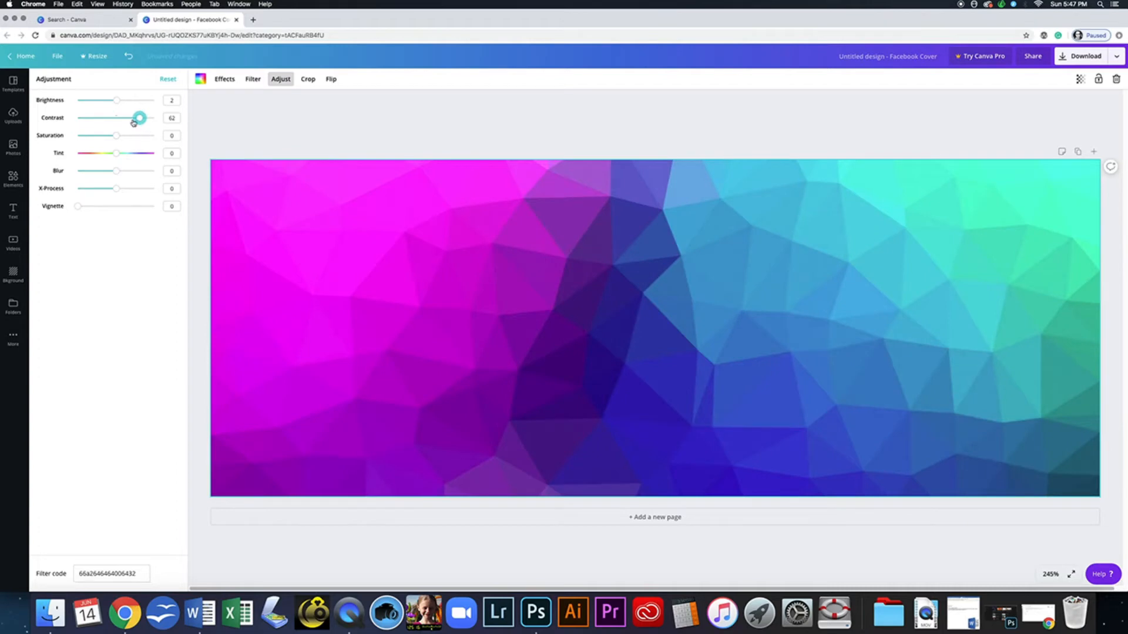
left_click(116, 118)
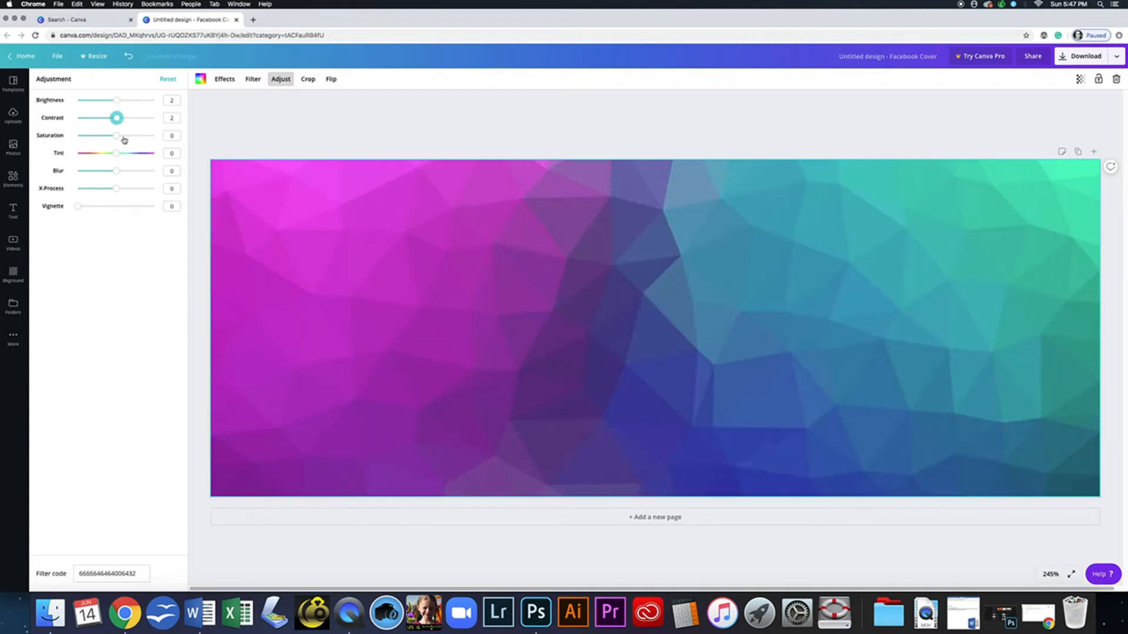
- Leave Crop without changes and reset brightness and contrast to 0
left_click(308, 78)
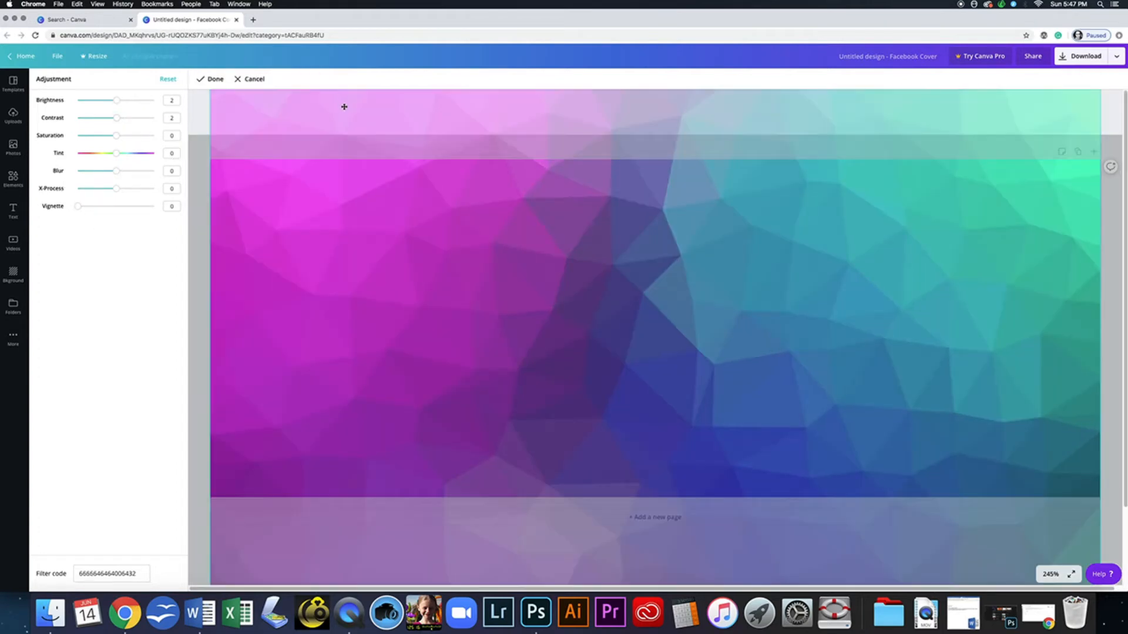
left_click(251, 79)
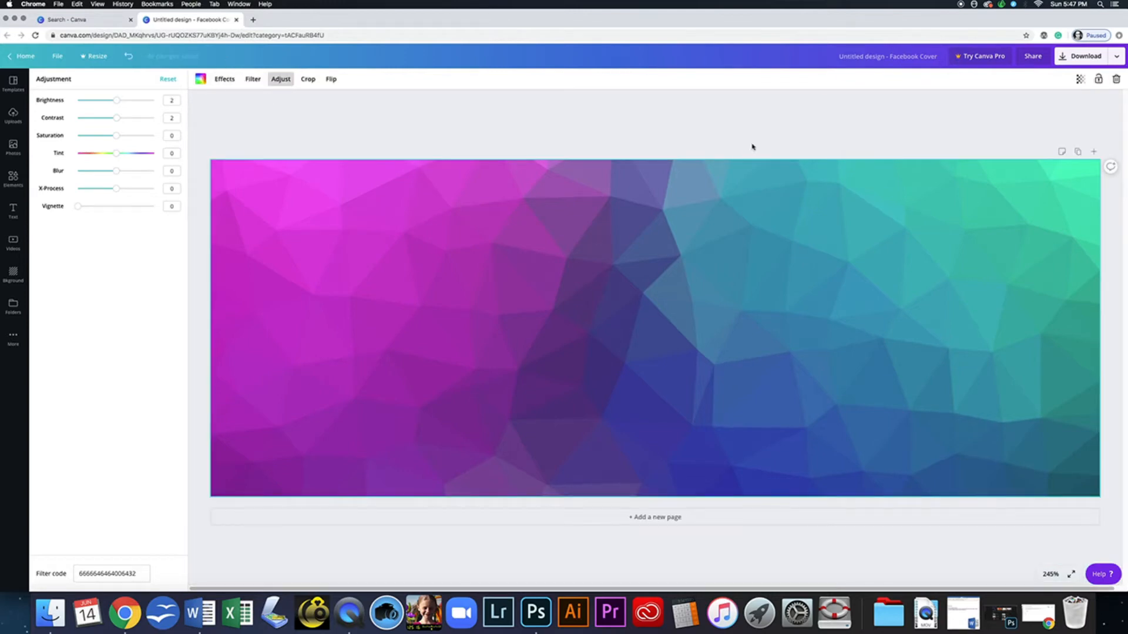
left_click(168, 79)
left_click(248, 120)
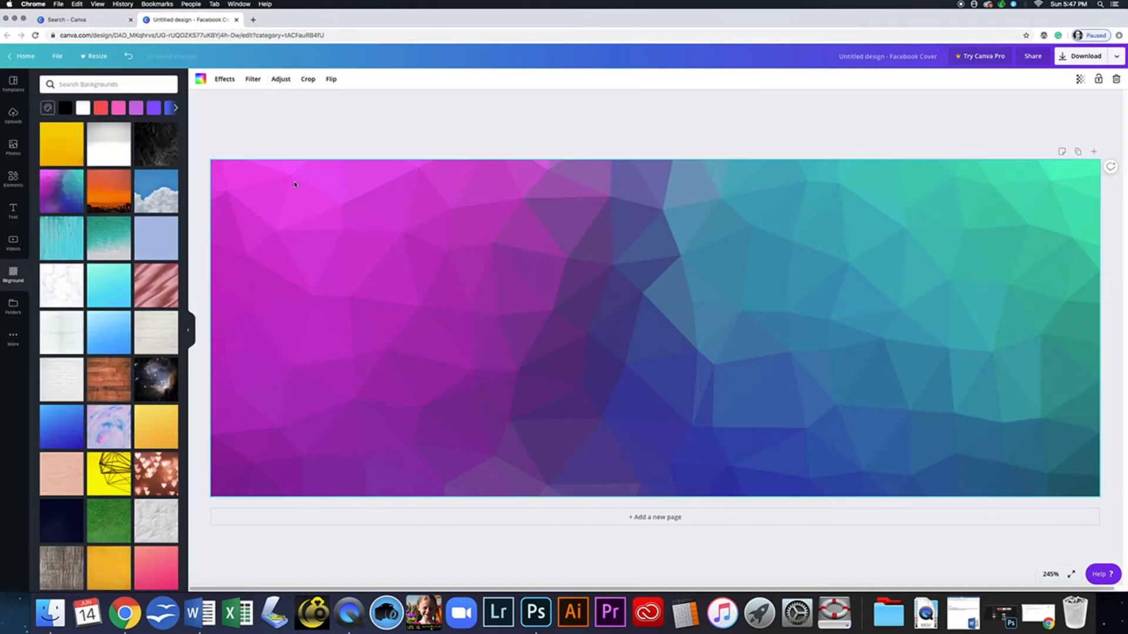
- Try the grass texture, then set the rainbow smoke image as background and deselect it
left_click_drag(185, 332, 178, 468)
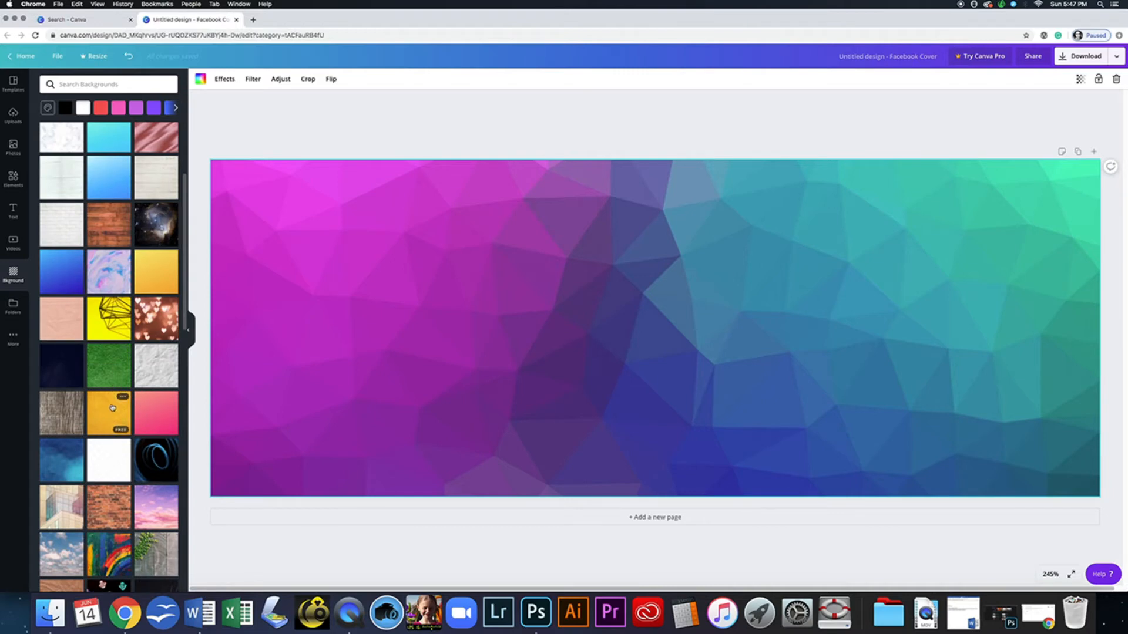
left_click(114, 370)
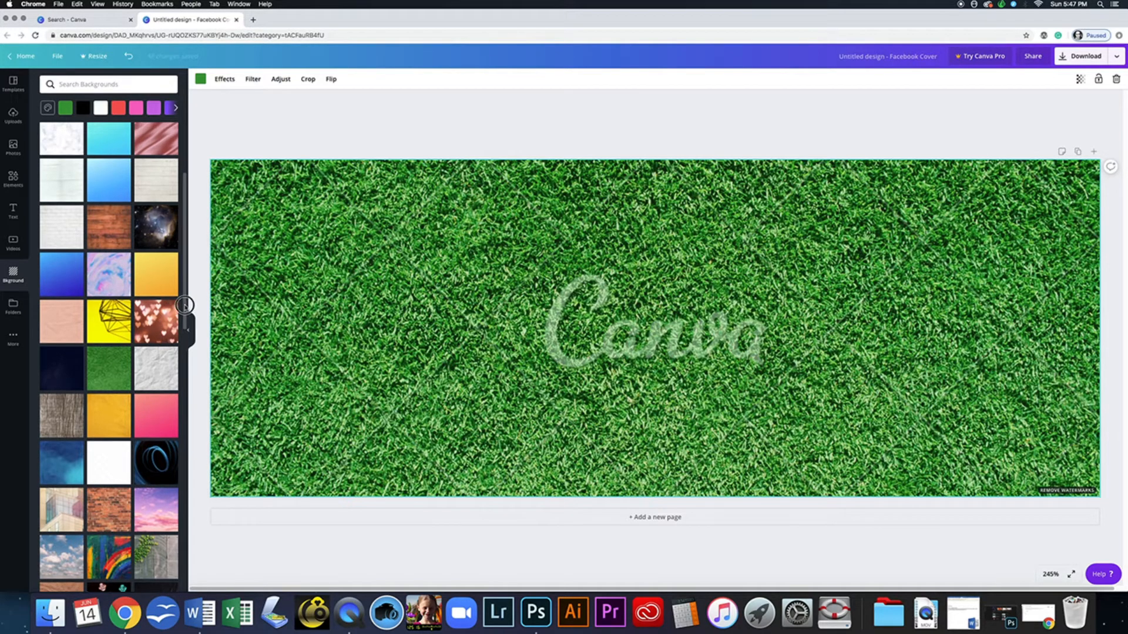
left_click_drag(185, 306, 196, 411)
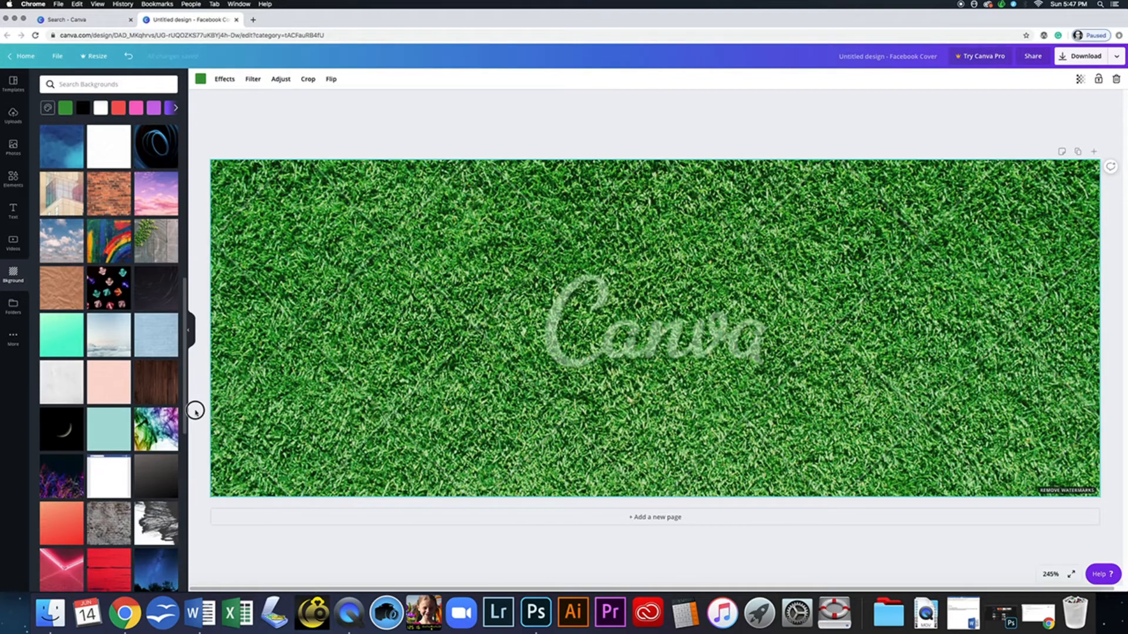
left_click(152, 430)
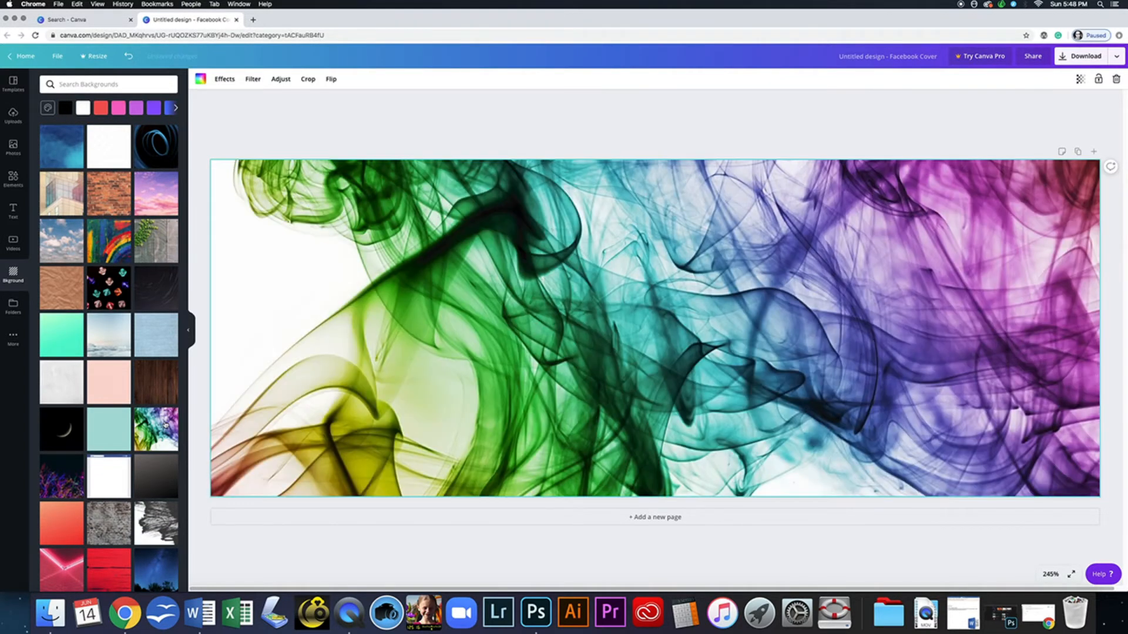
left_click(439, 108)
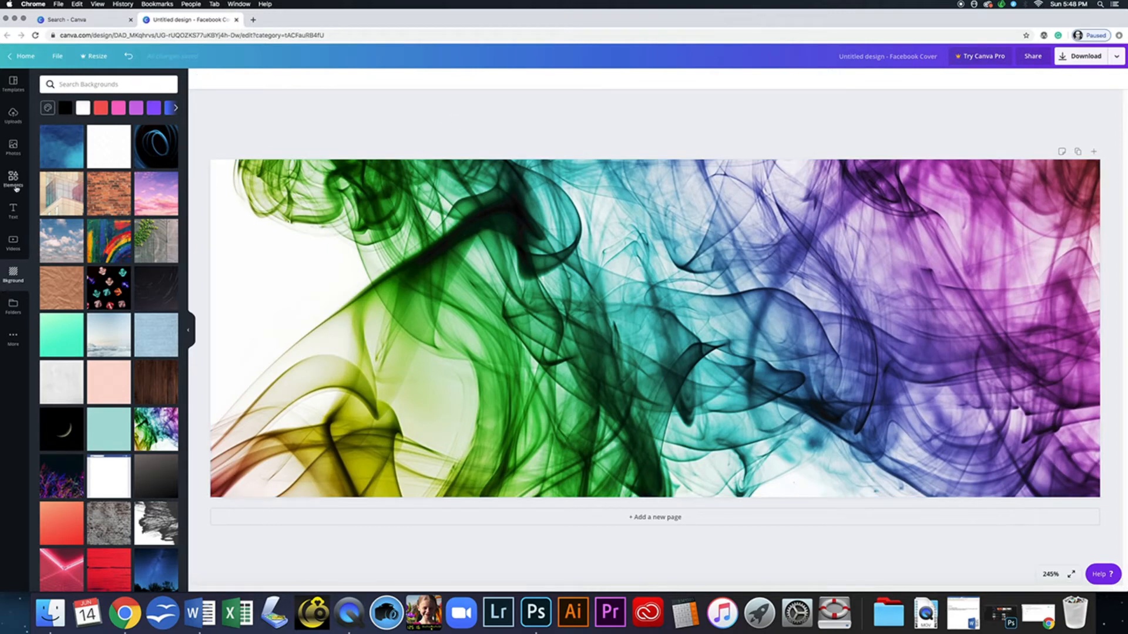
- Browse the Desktop from the Uploads panel for an image, then cancel without uploading anything
left_click(14, 115)
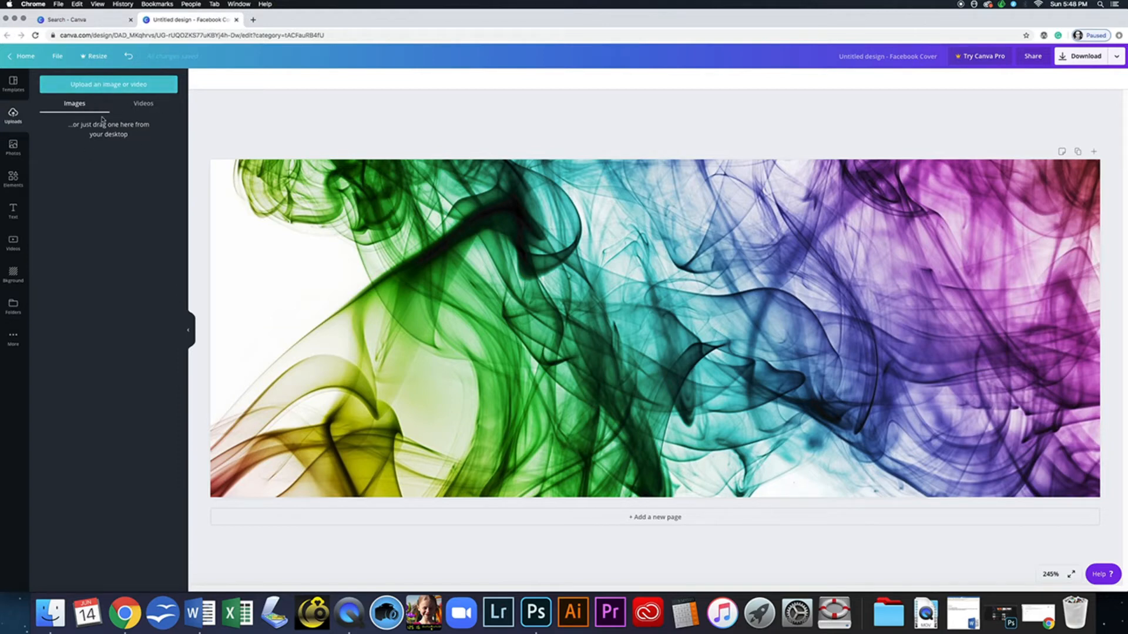
left_click(113, 87)
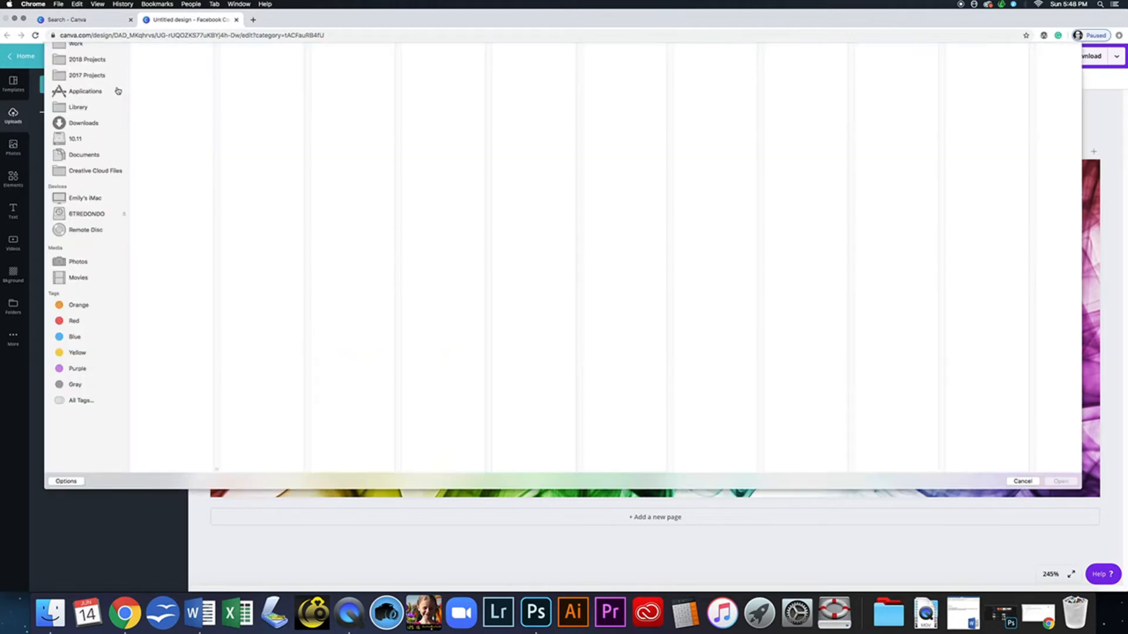
left_click(86, 110)
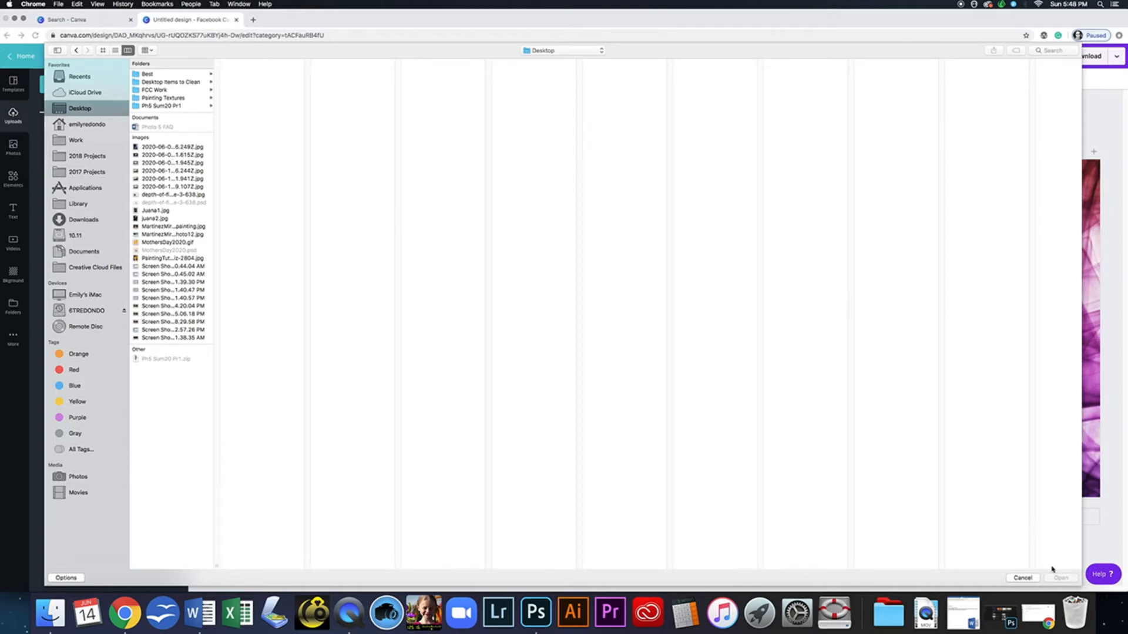
left_click(1022, 578)
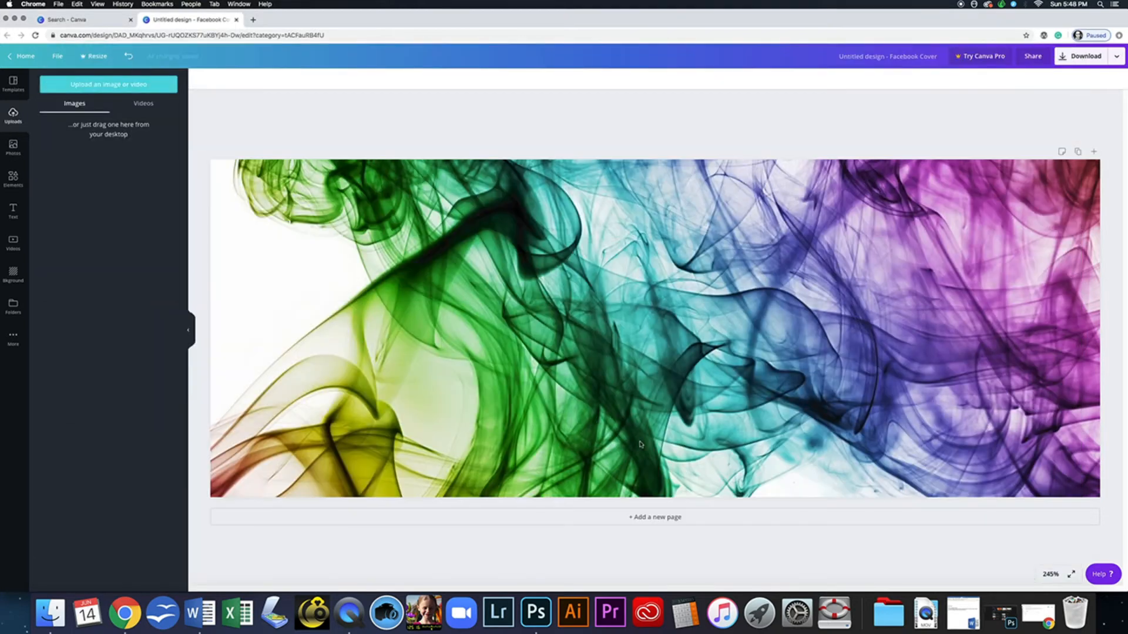
- Search the stock Photos library for Beach and then ocean images
left_click(12, 147)
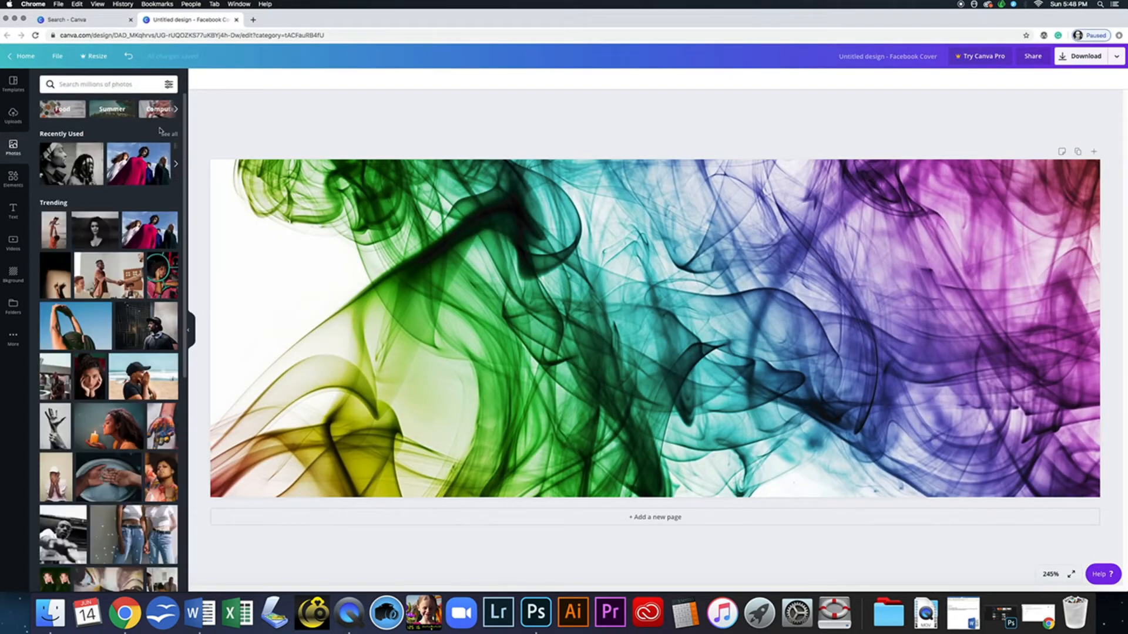
left_click(176, 110)
left_click(176, 110)
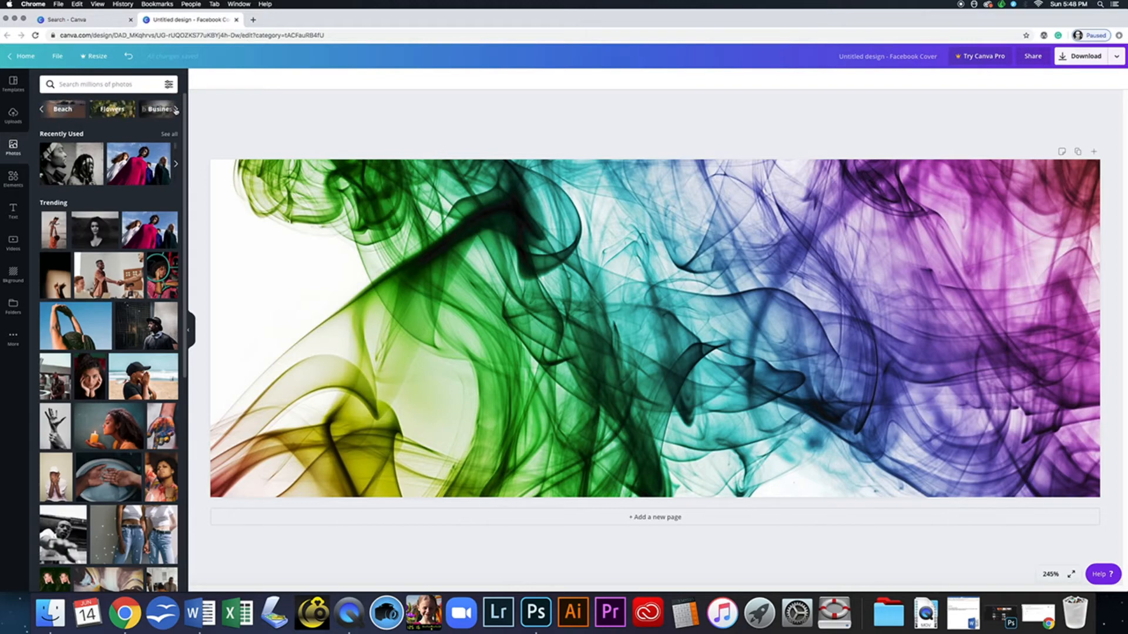
left_click(61, 110)
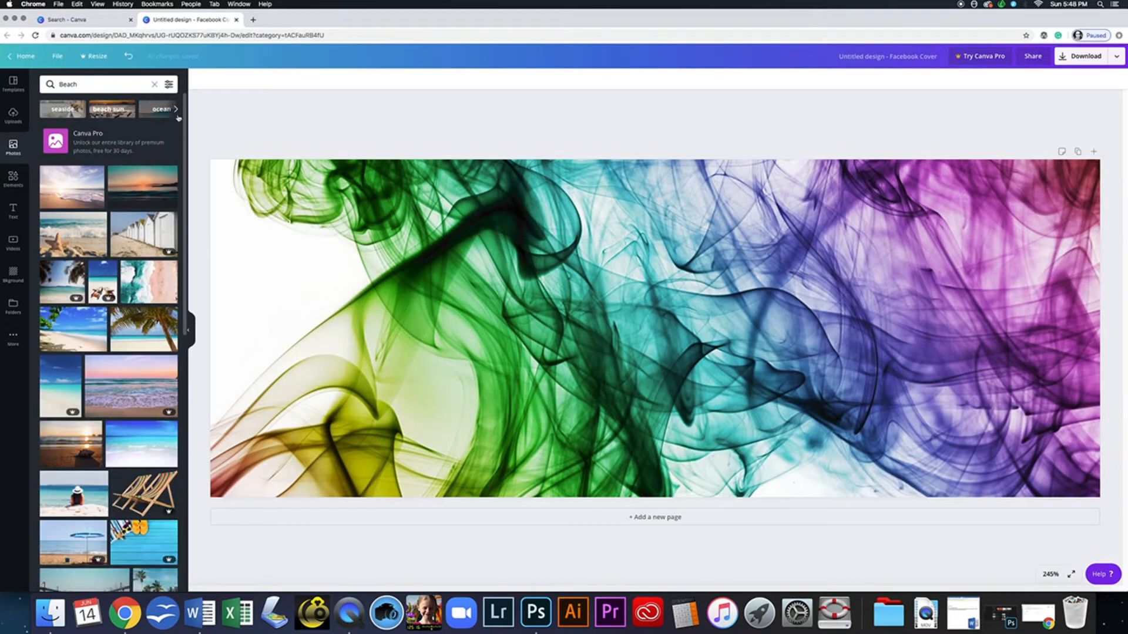
left_click(161, 110)
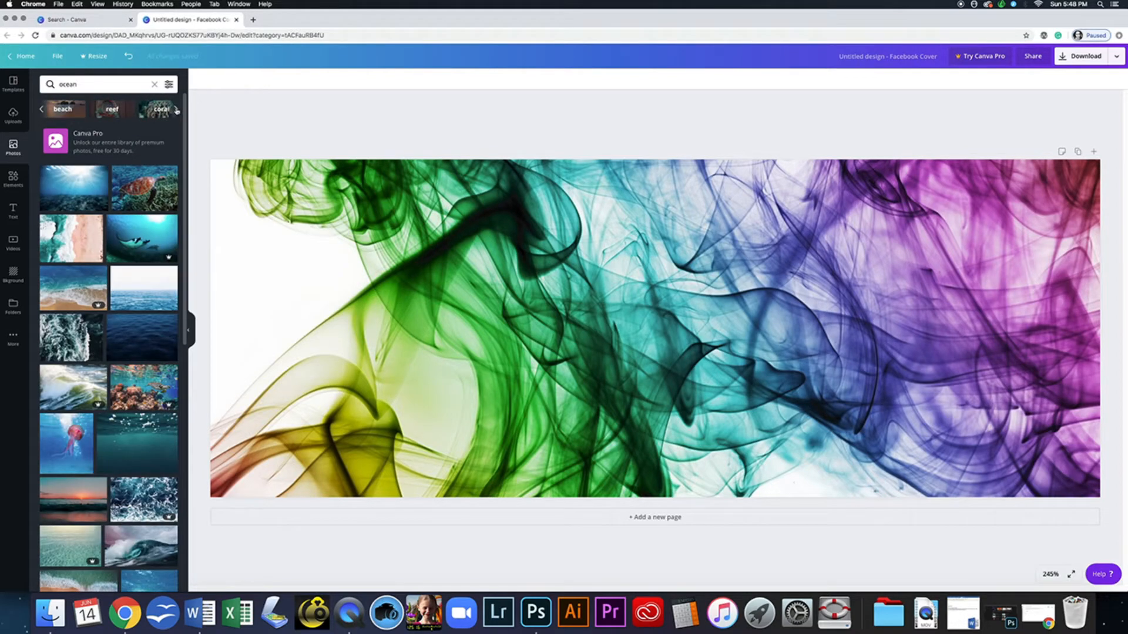
- Search photos for coral reef and page through the related suggestions
left_click(177, 110)
left_click(41, 112)
left_click(59, 109)
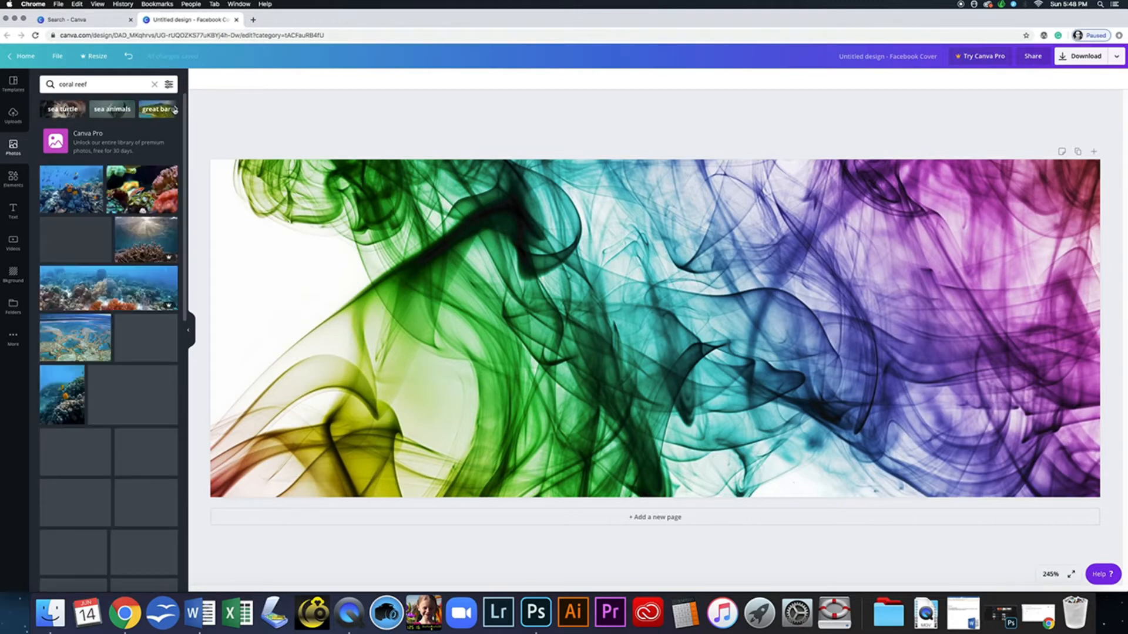
left_click(174, 110)
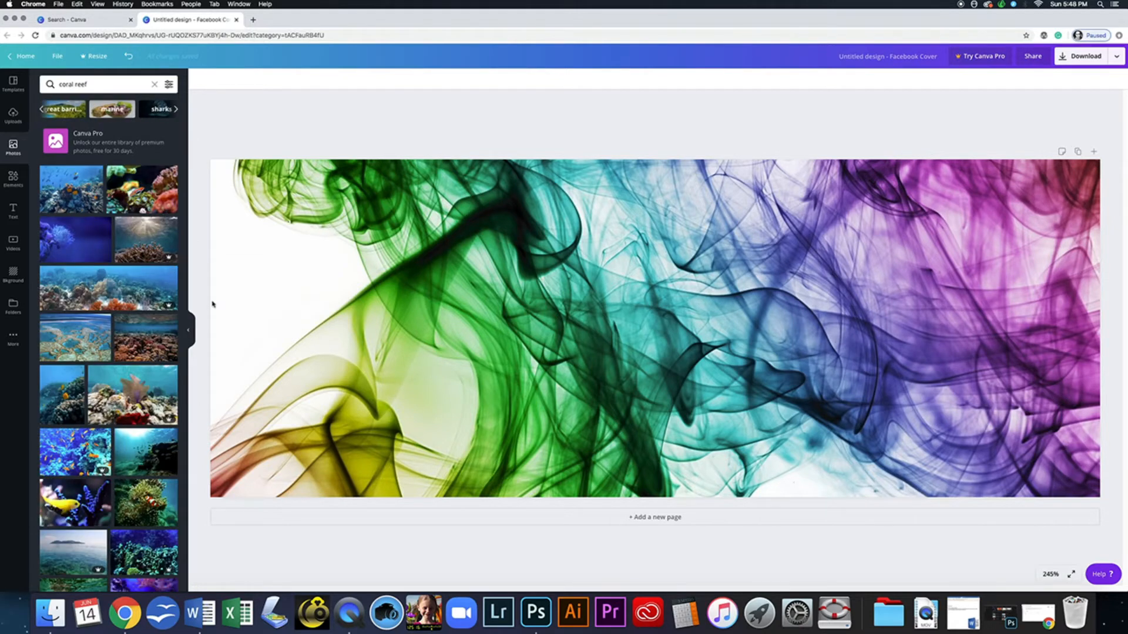
left_click(175, 109)
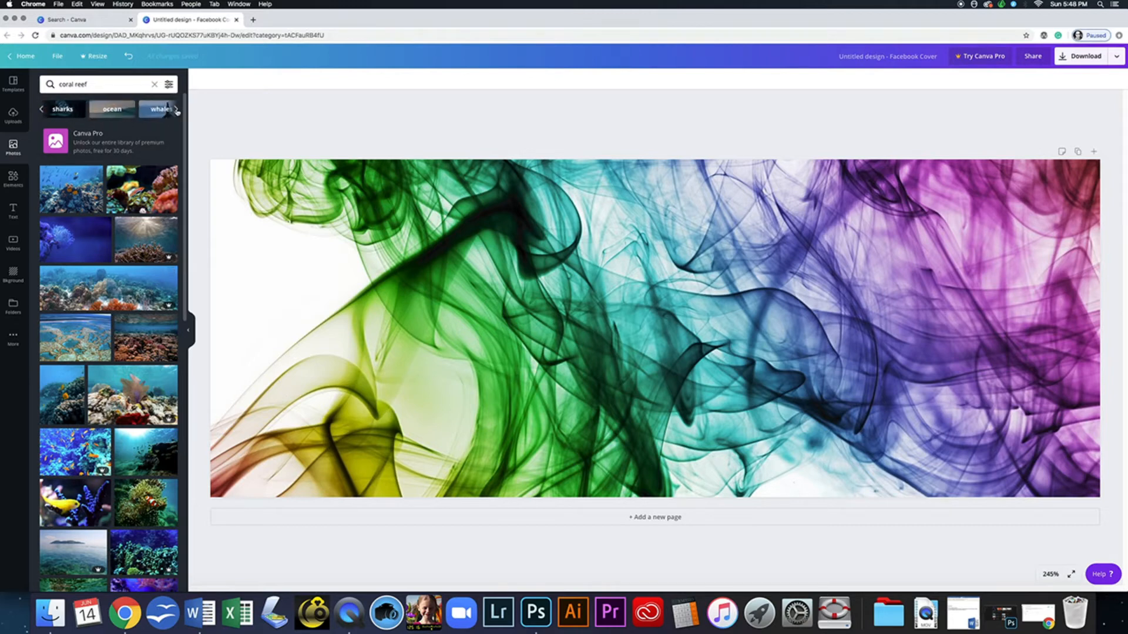
left_click(176, 110)
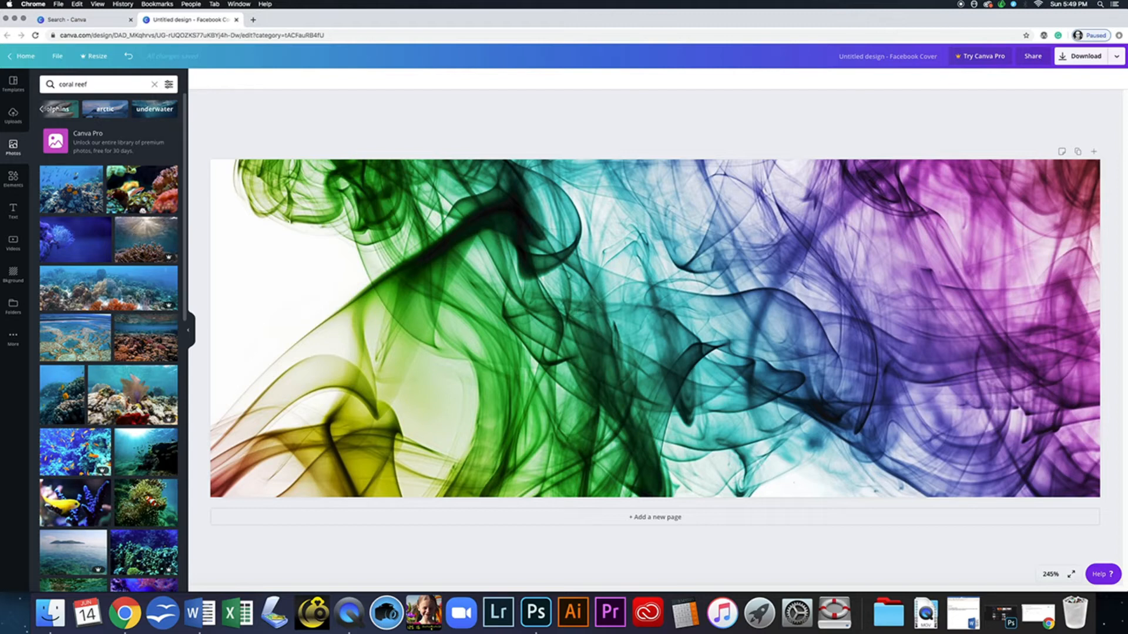
left_click(42, 111)
left_click(42, 111)
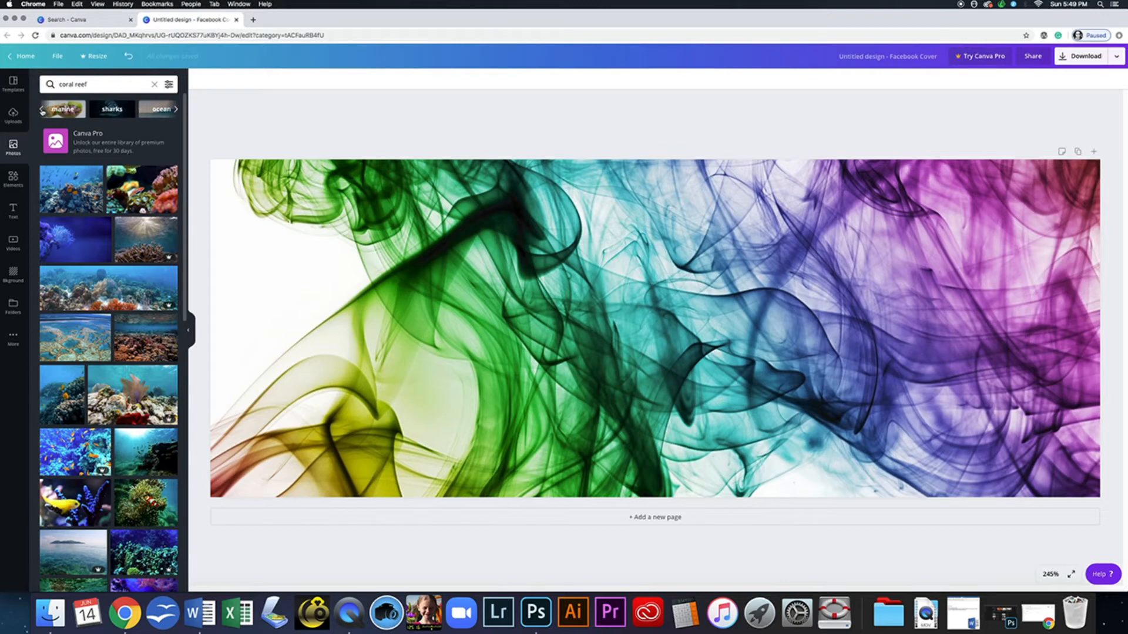
- Replace the photo search with 'people' and run it
left_click(47, 82)
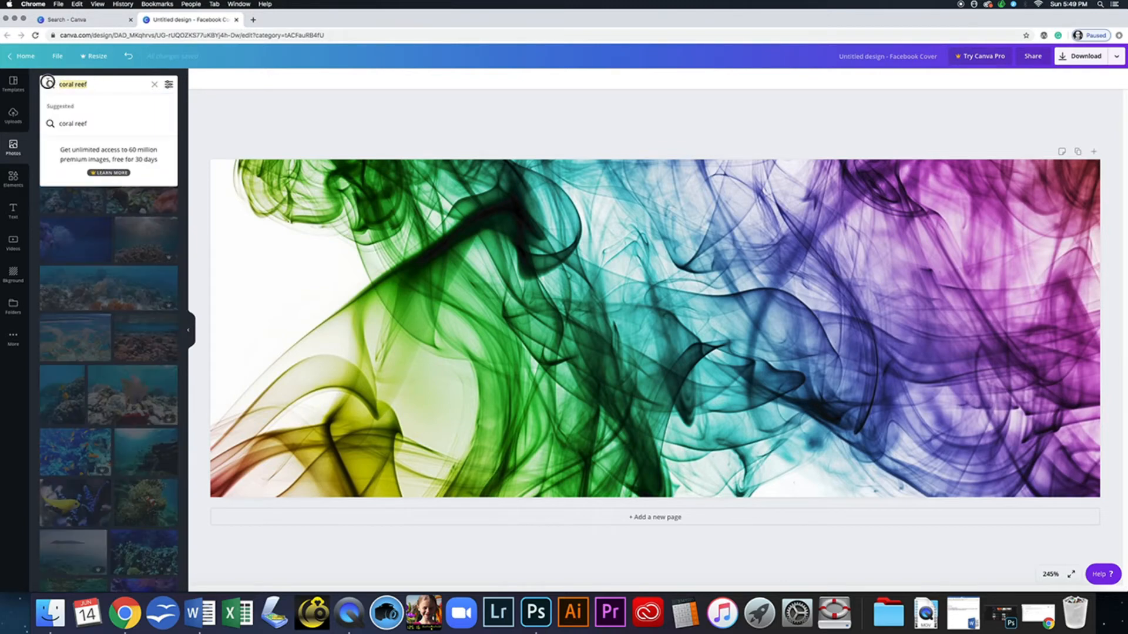
type("people")
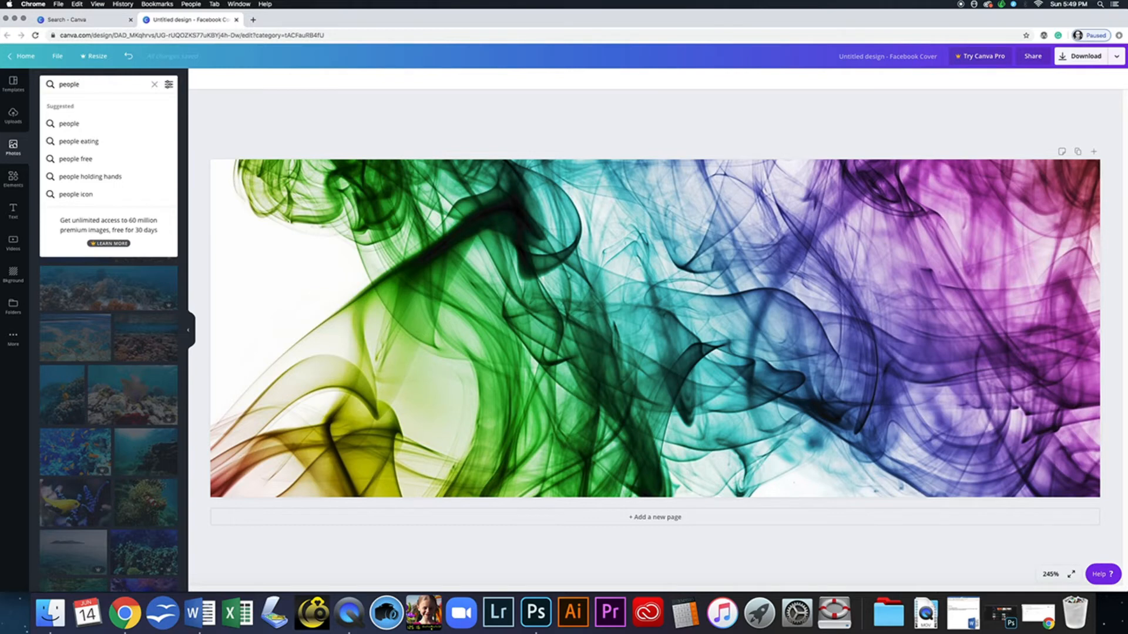
key("Return")
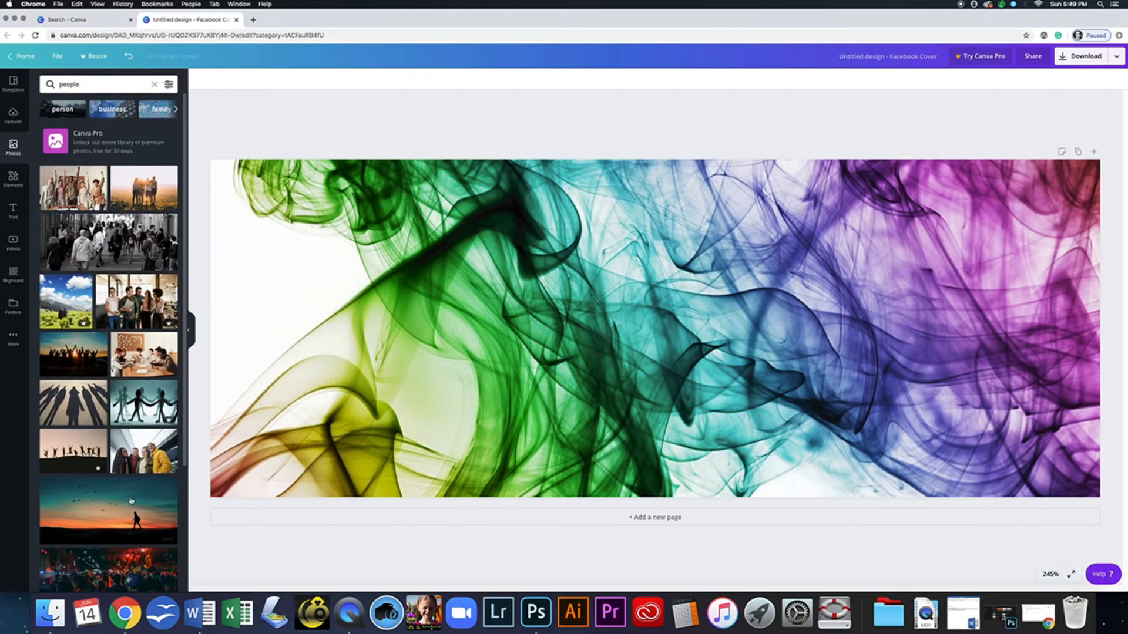
- Try the watermarked silhouettes photo on the cover, dismiss the purchase offer, and delete it
left_click(73, 451)
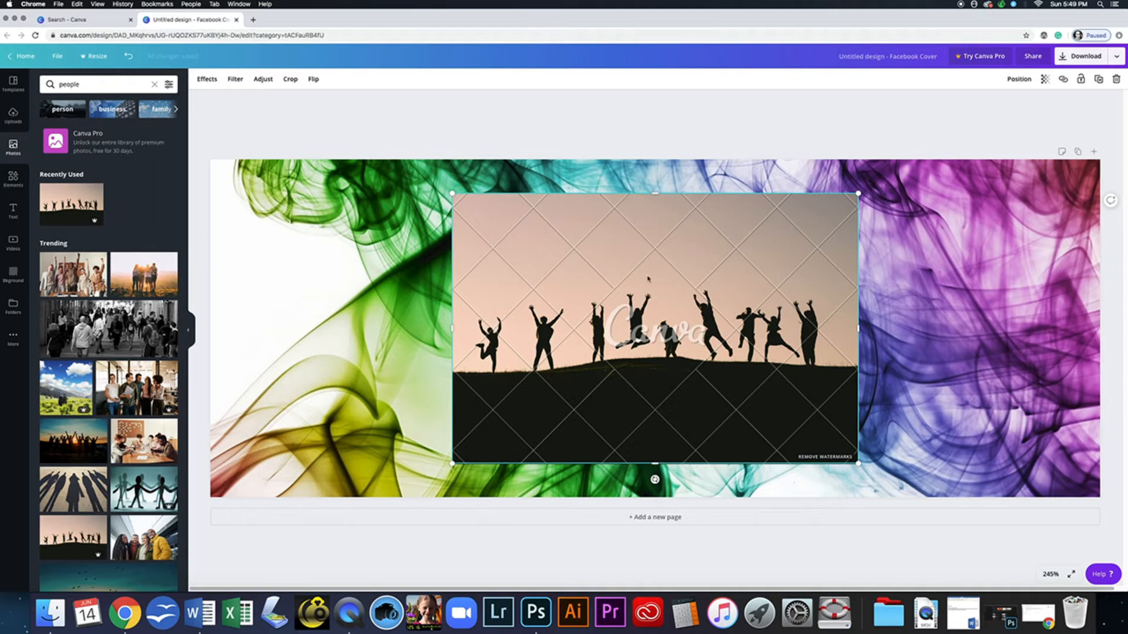
left_click(824, 458)
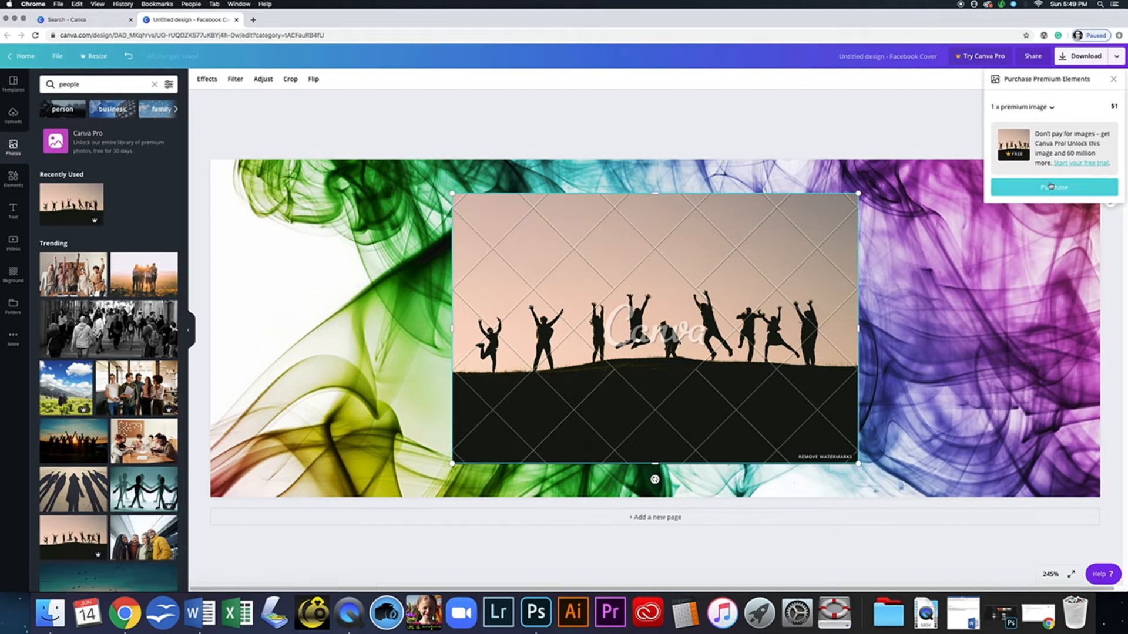
left_click(1113, 78)
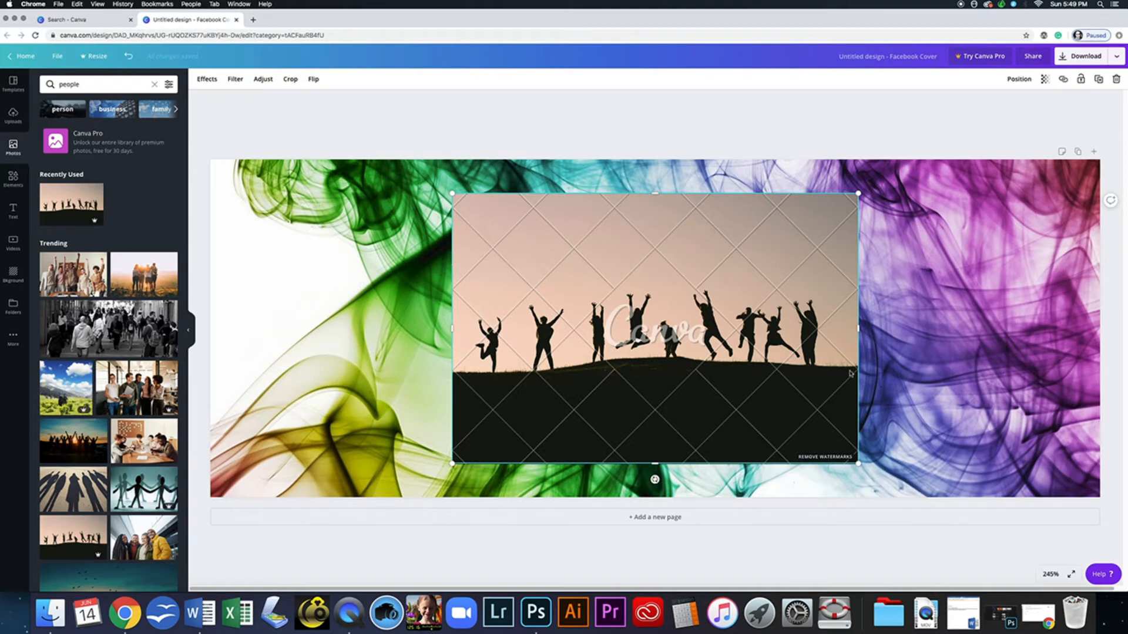
key("Delete")
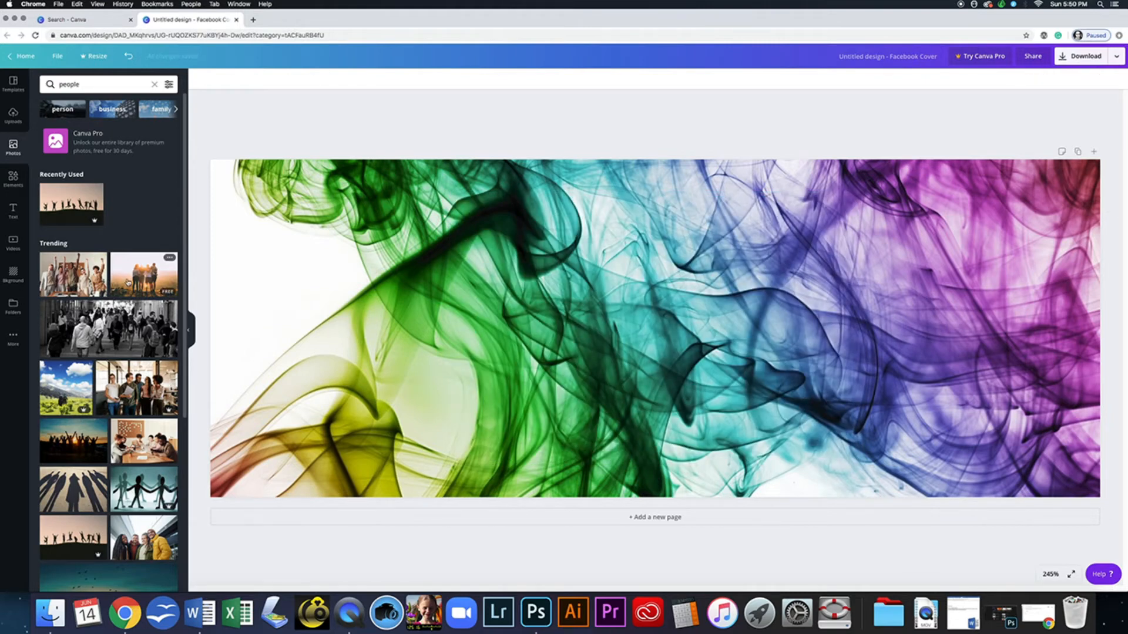
- Add the sunset friends photo, shrink it, and crop its top and sides
left_click(146, 281)
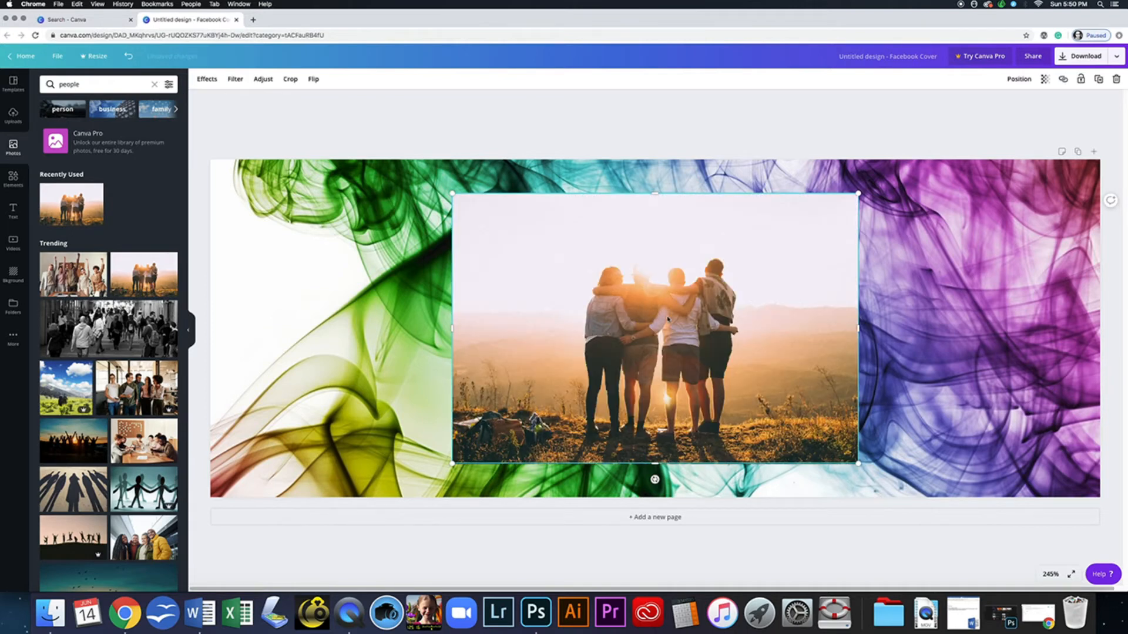
left_click_drag(668, 319, 462, 326)
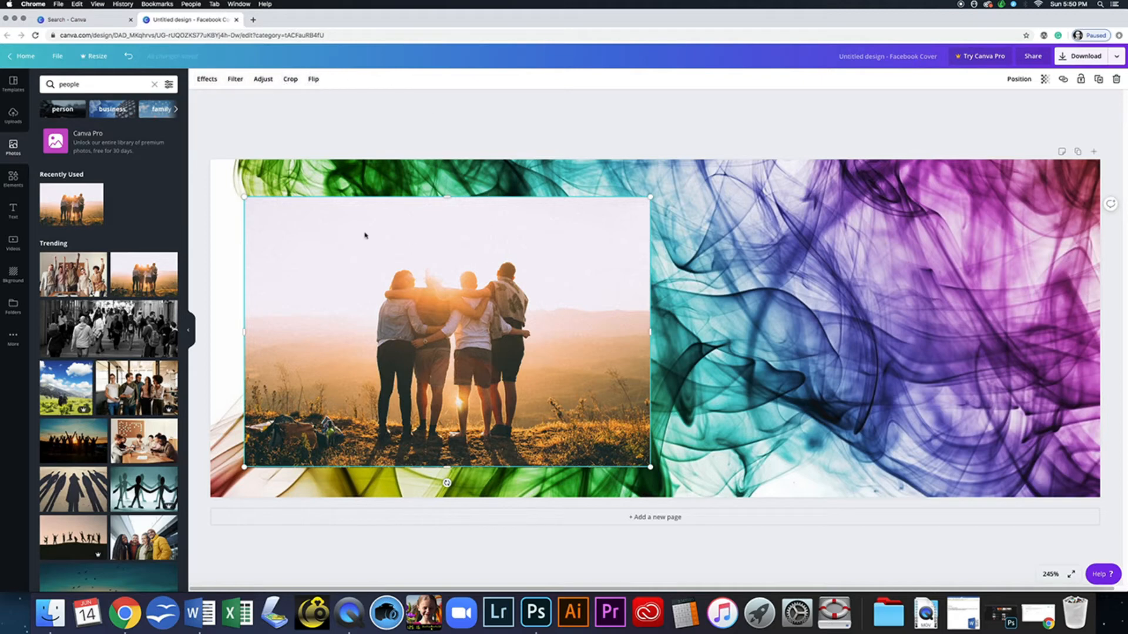
left_click_drag(243, 197, 207, 241)
left_click_drag(446, 193, 446, 235)
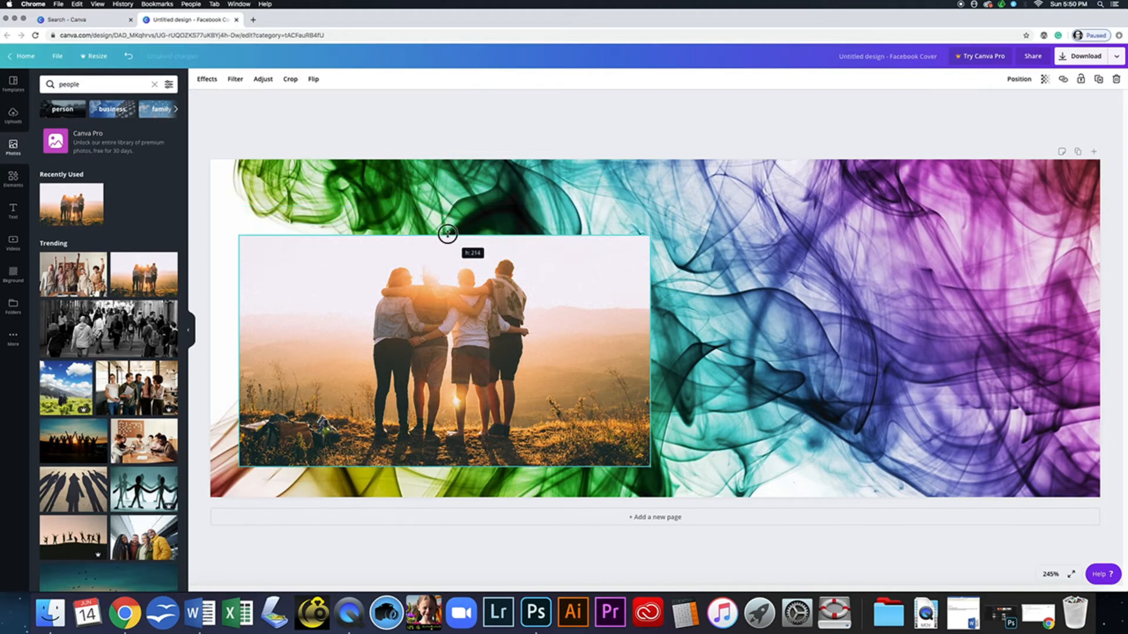
left_click_drag(240, 351, 336, 352)
left_click_drag(650, 351, 558, 355)
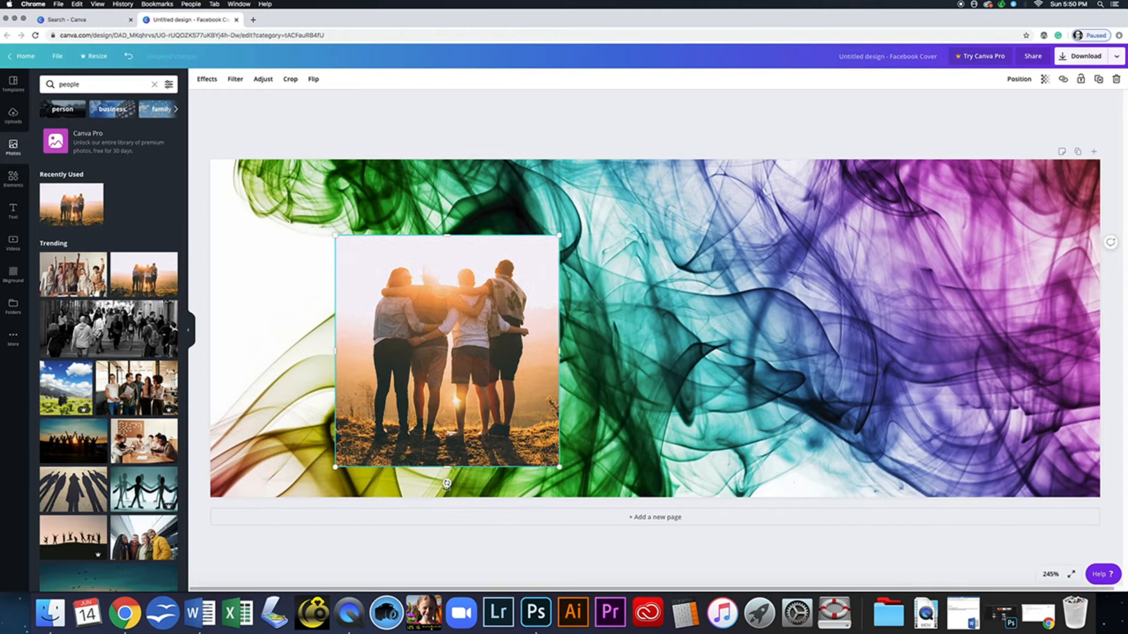
- Tilt the friends photo about 39° and move it to the cover's left edge
left_click_drag(447, 483, 378, 440)
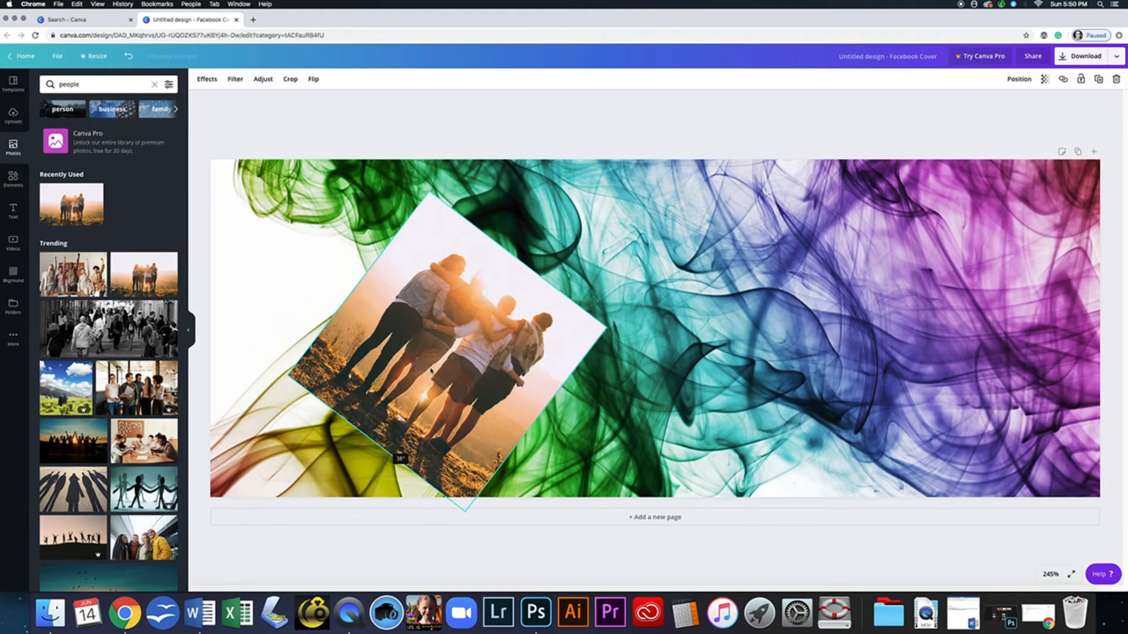
left_click_drag(500, 339, 397, 280)
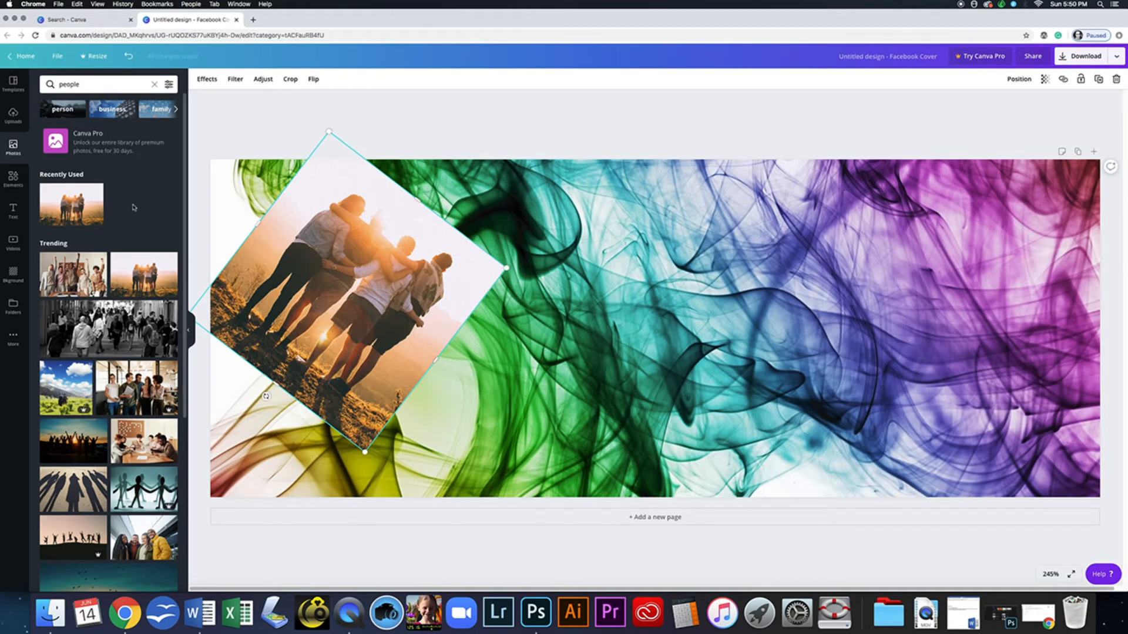
left_click(24, 183)
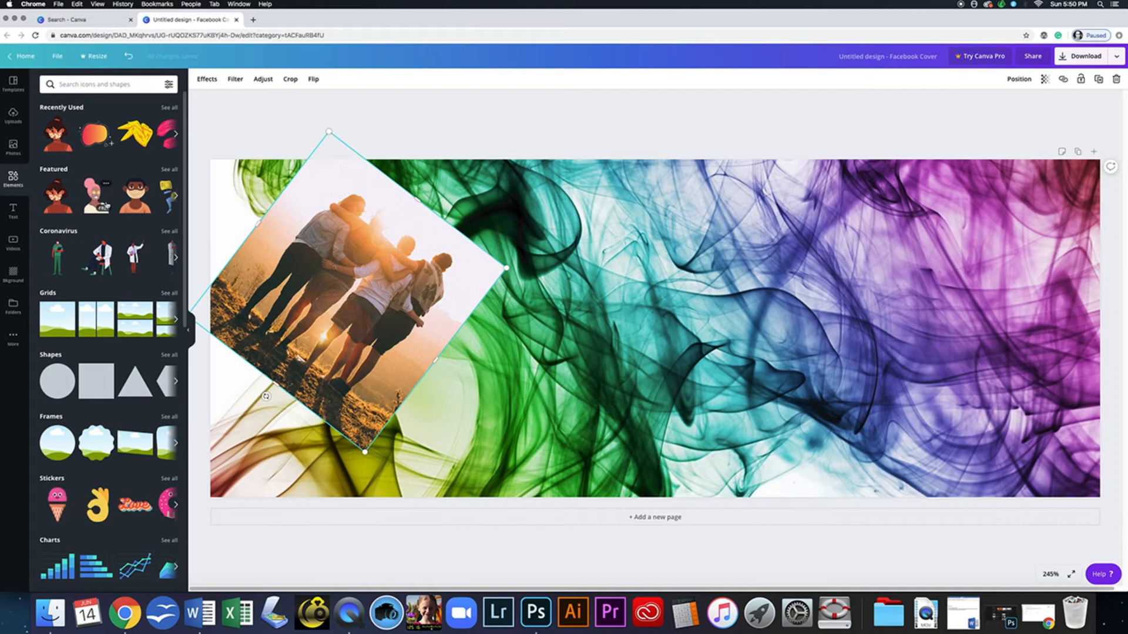
- Add the pink-haired woman with yellow sunglasses and enlarge her beside the tilted photo
left_click(100, 197)
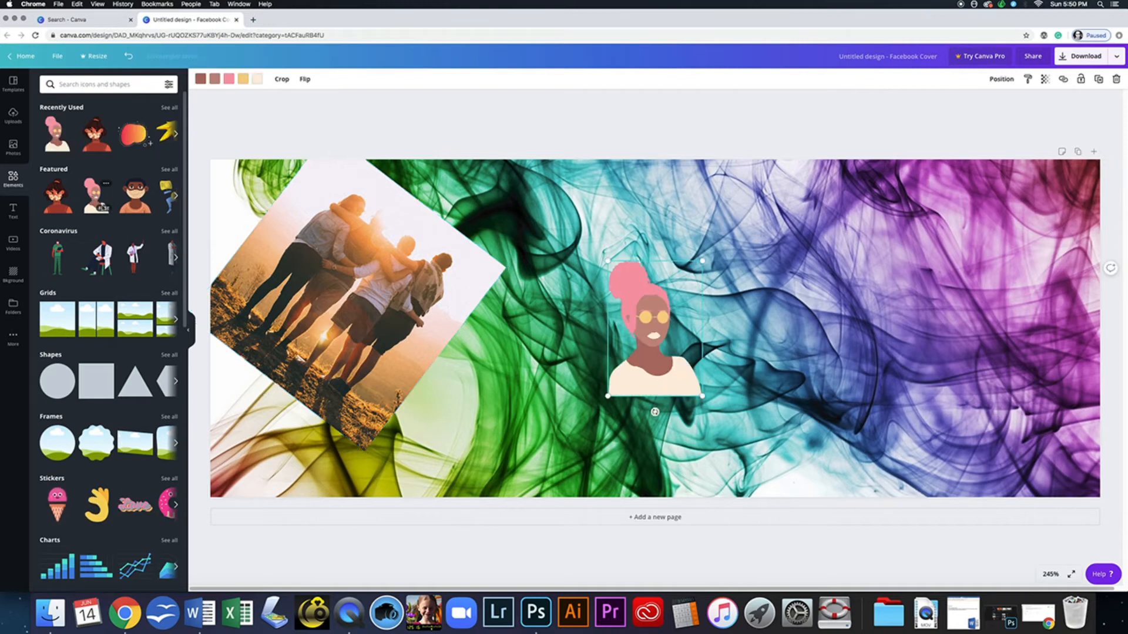
left_click_drag(703, 396, 767, 489)
left_click_drag(609, 261, 548, 175)
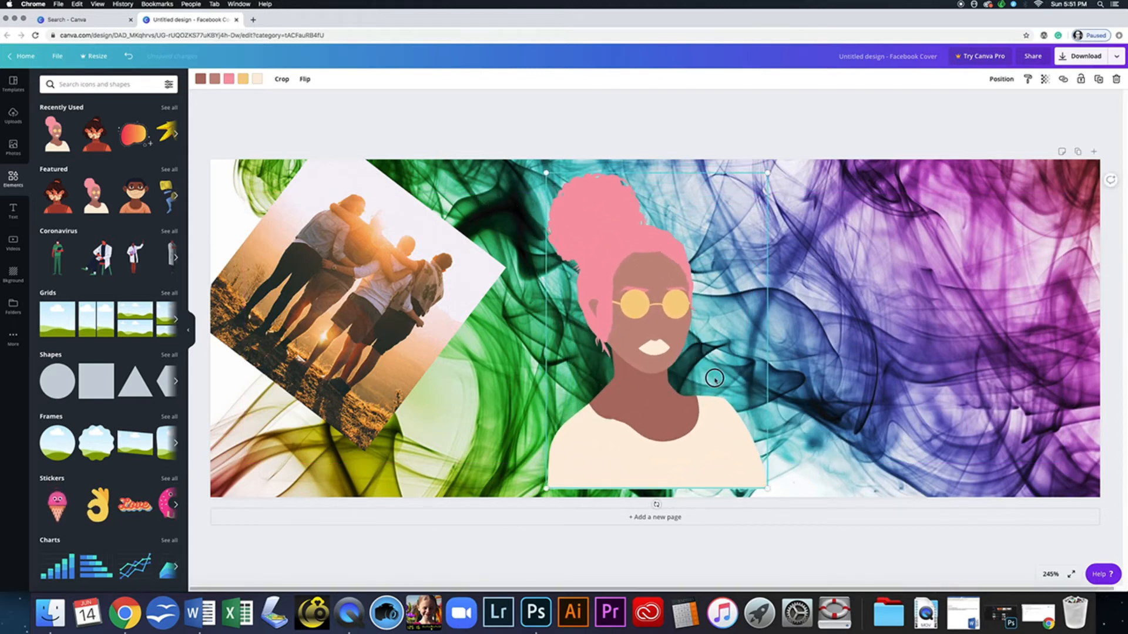
left_click_drag(712, 377, 607, 400)
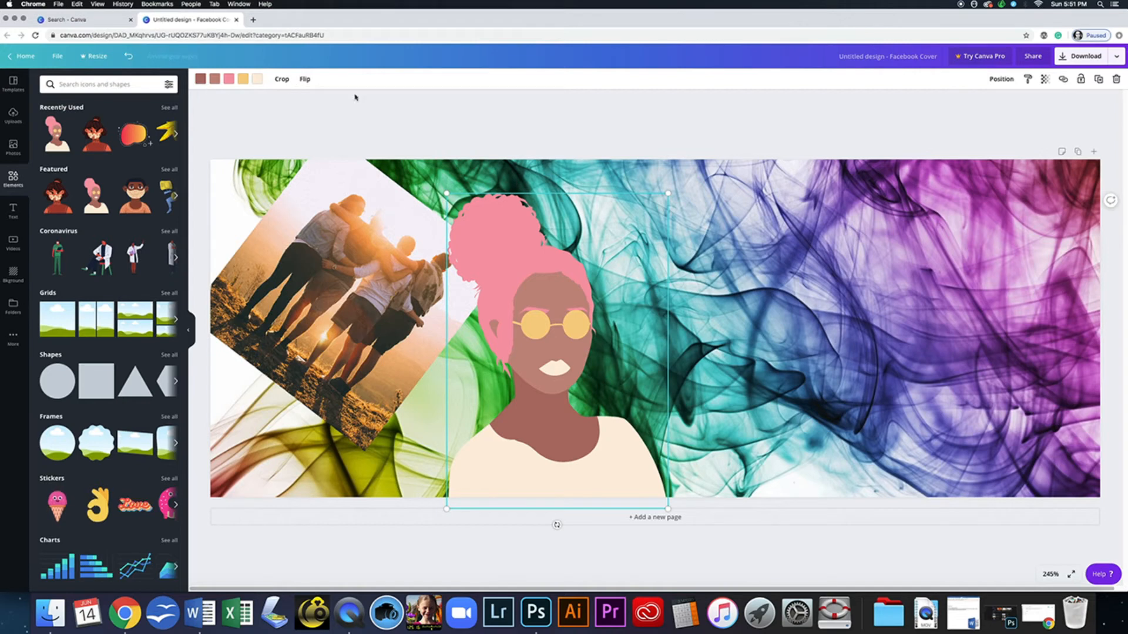
left_click(730, 353)
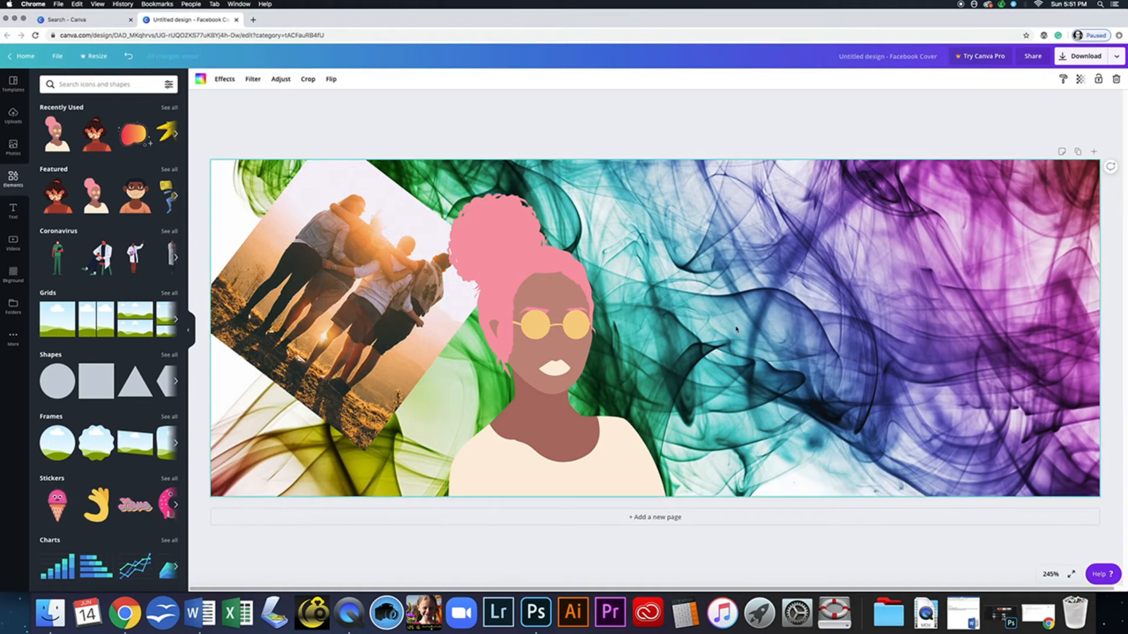
- Add a default 'Add a heading' text box in Open Sans Extra Bold 24, and show the fonts
left_click(14, 215)
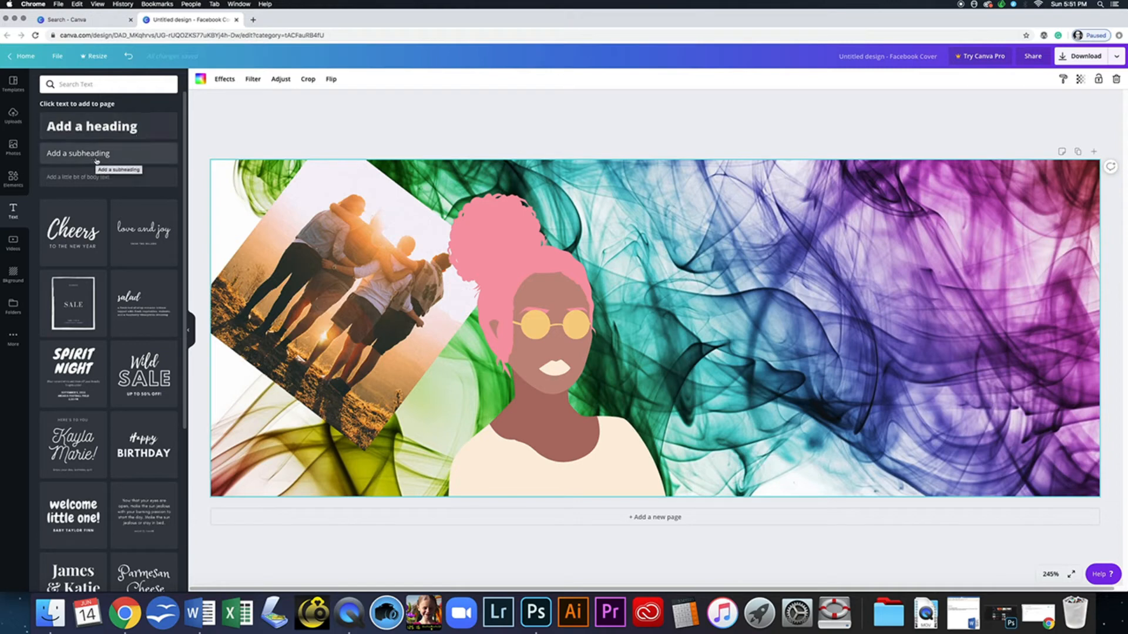
left_click(116, 126)
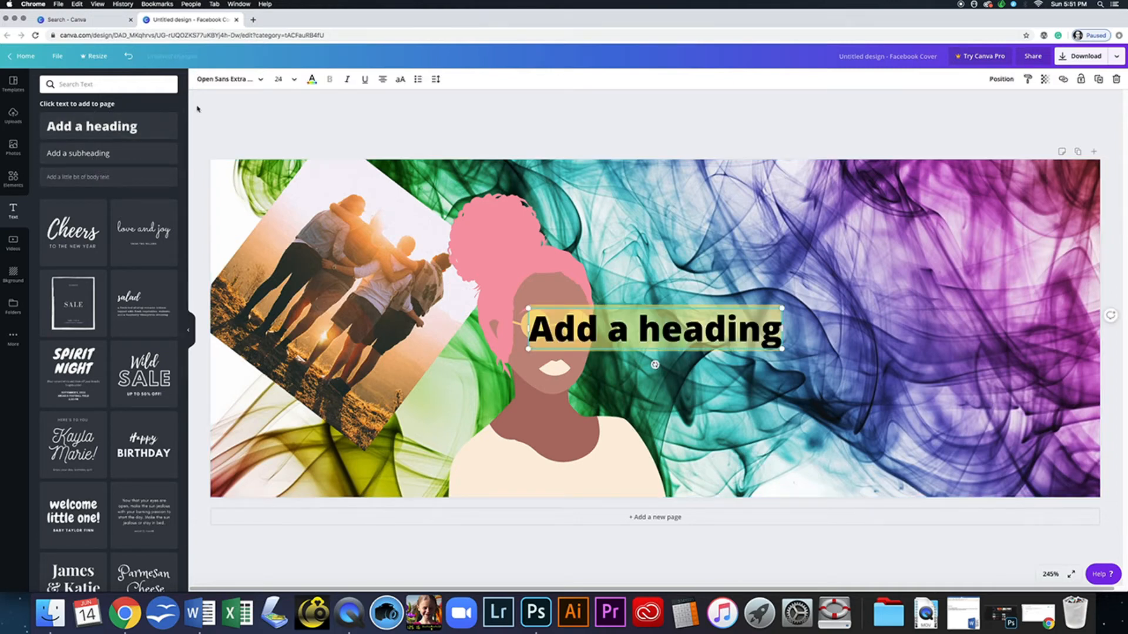
left_click(260, 80)
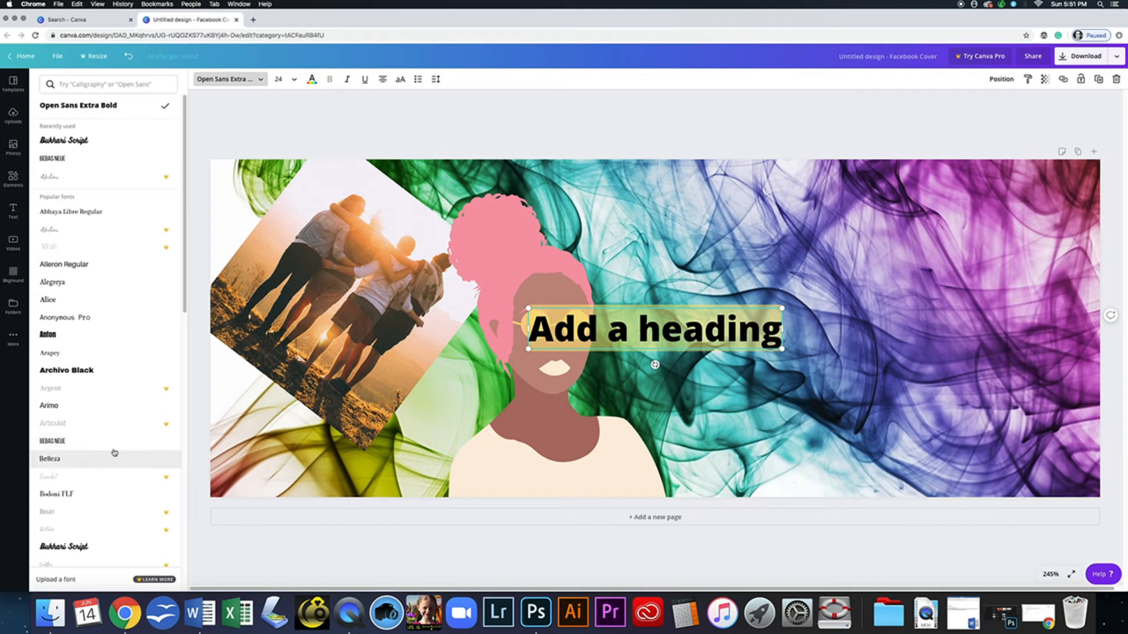
- Set the heading font to Bukhari Script and change its text to 'This is my brand's font!'
left_click_drag(181, 282, 186, 360)
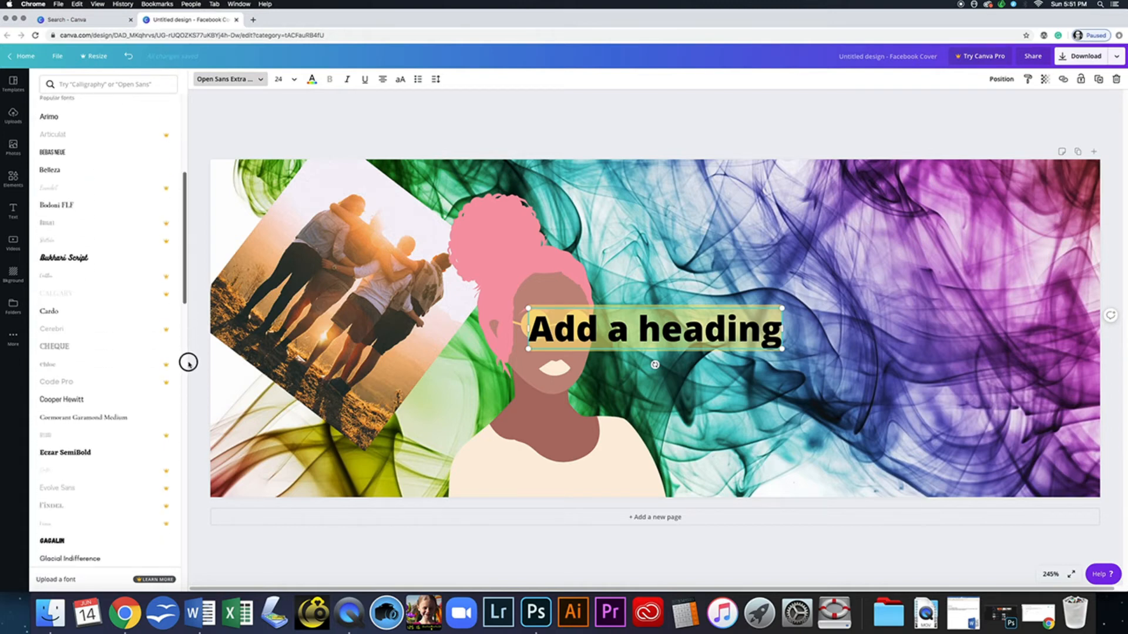
left_click(106, 261)
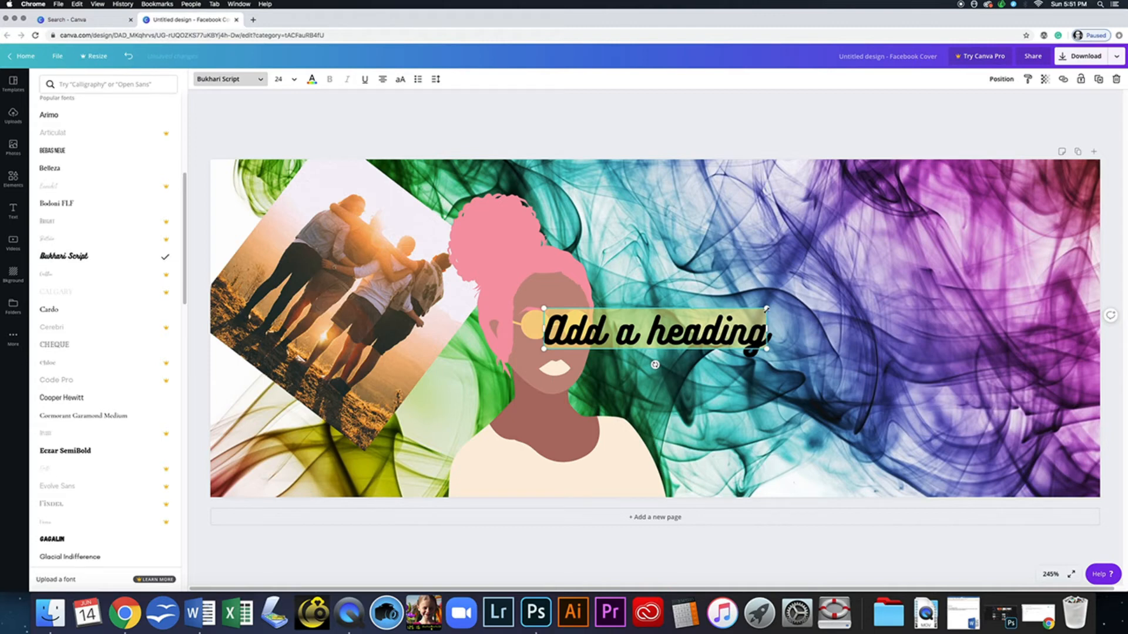
left_click(707, 331)
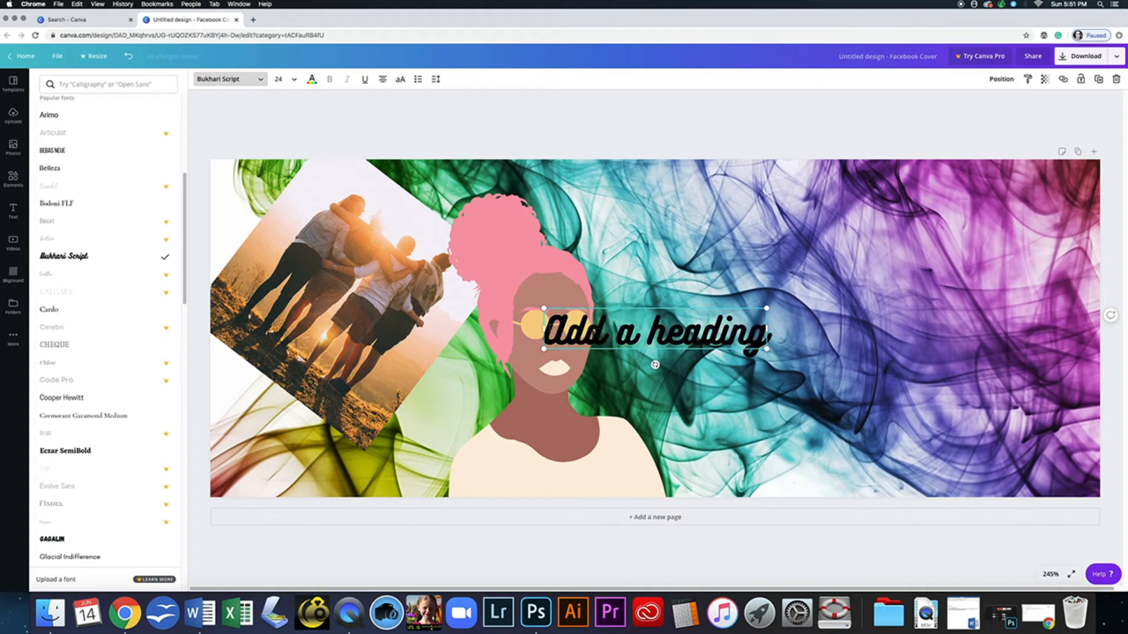
left_click_drag(548, 325, 787, 344)
type("T")
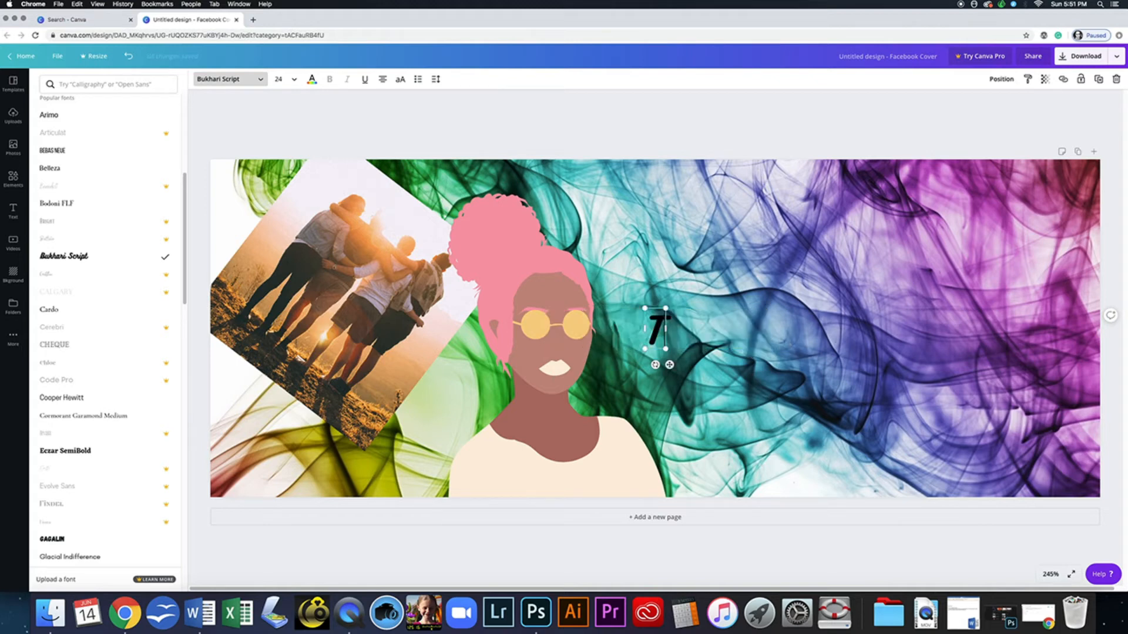
type("ho")
key("BackSpace")
type("is is my")
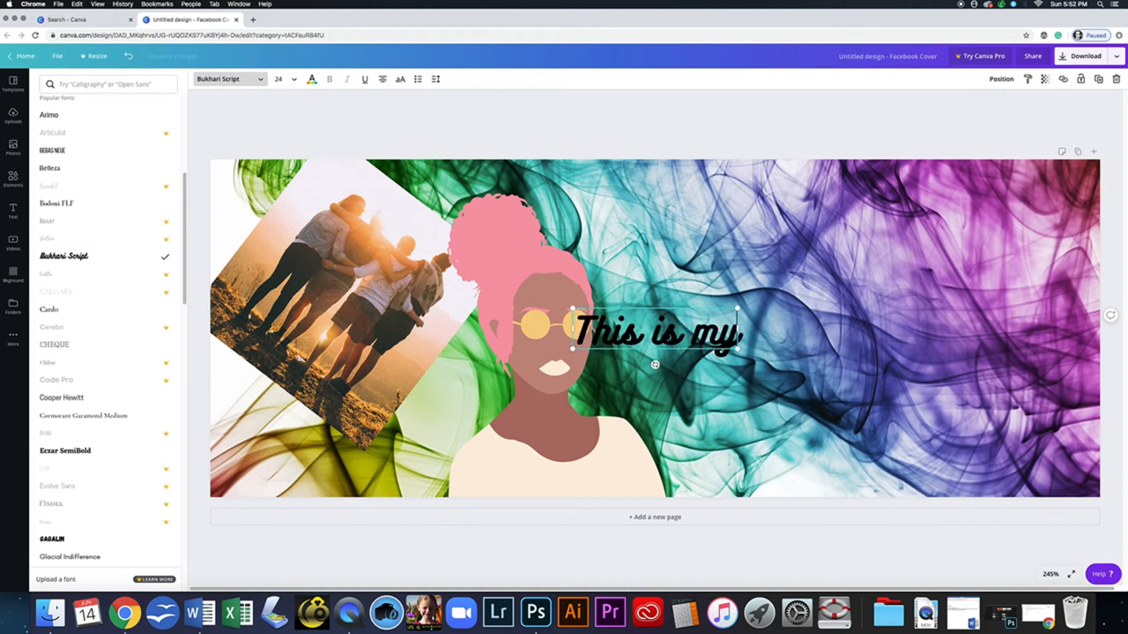
type(" brand")
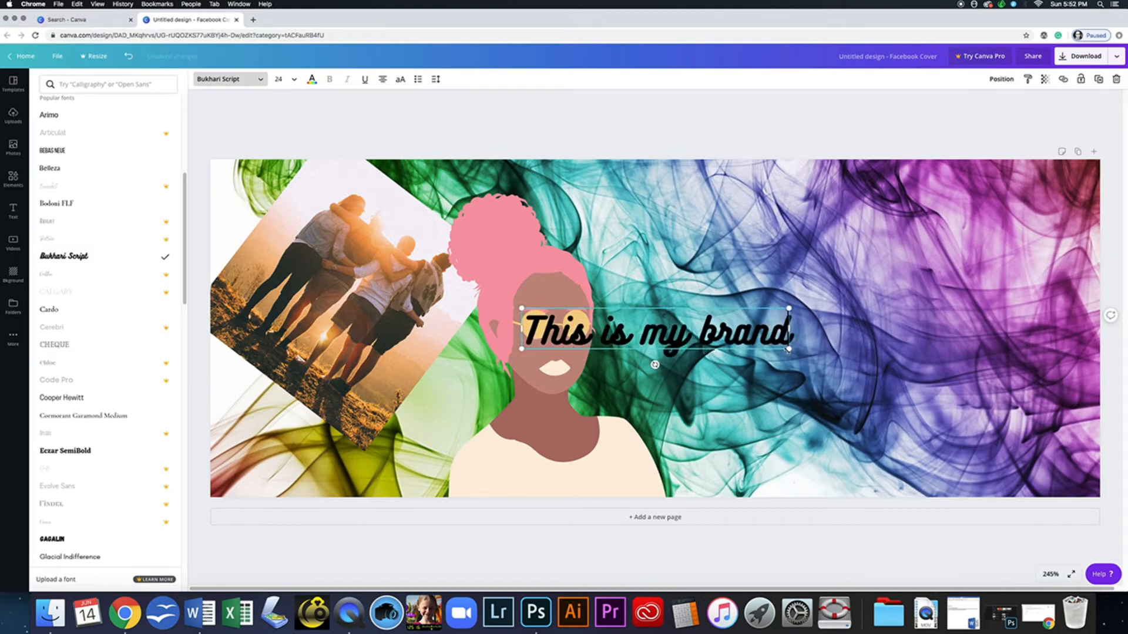
type("'s font")
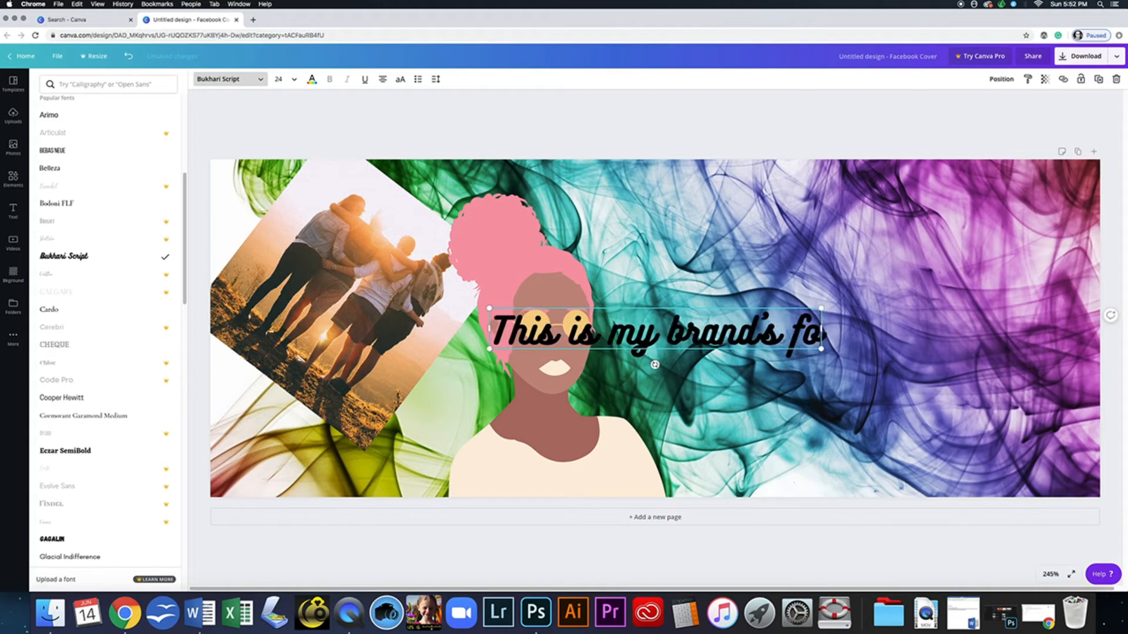
type("!")
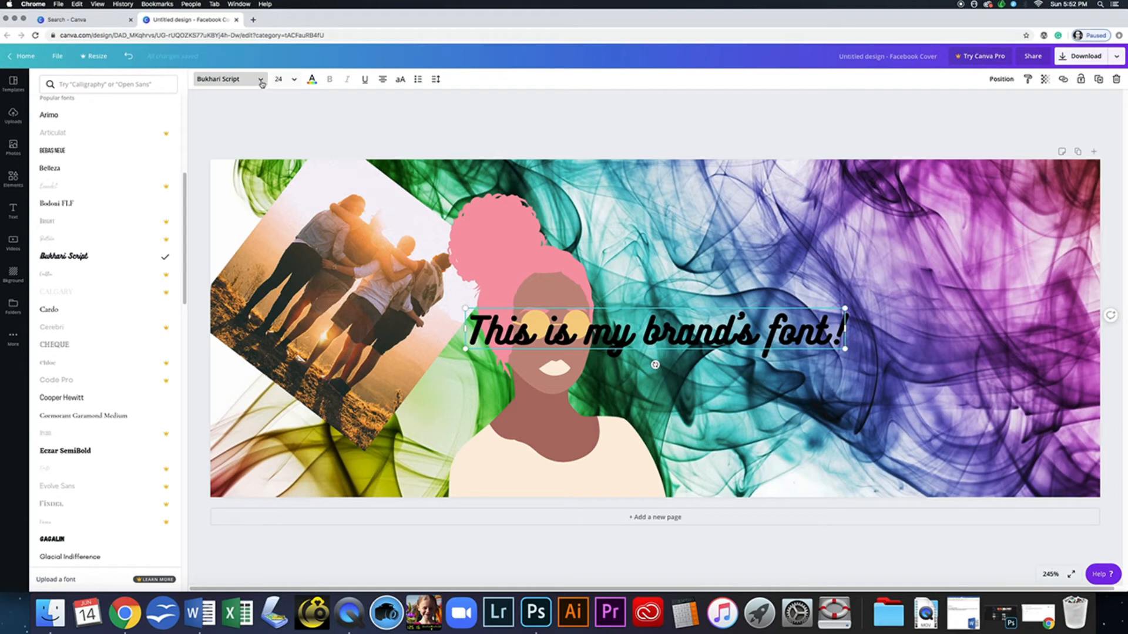
- Make the heading text white
left_click(295, 80)
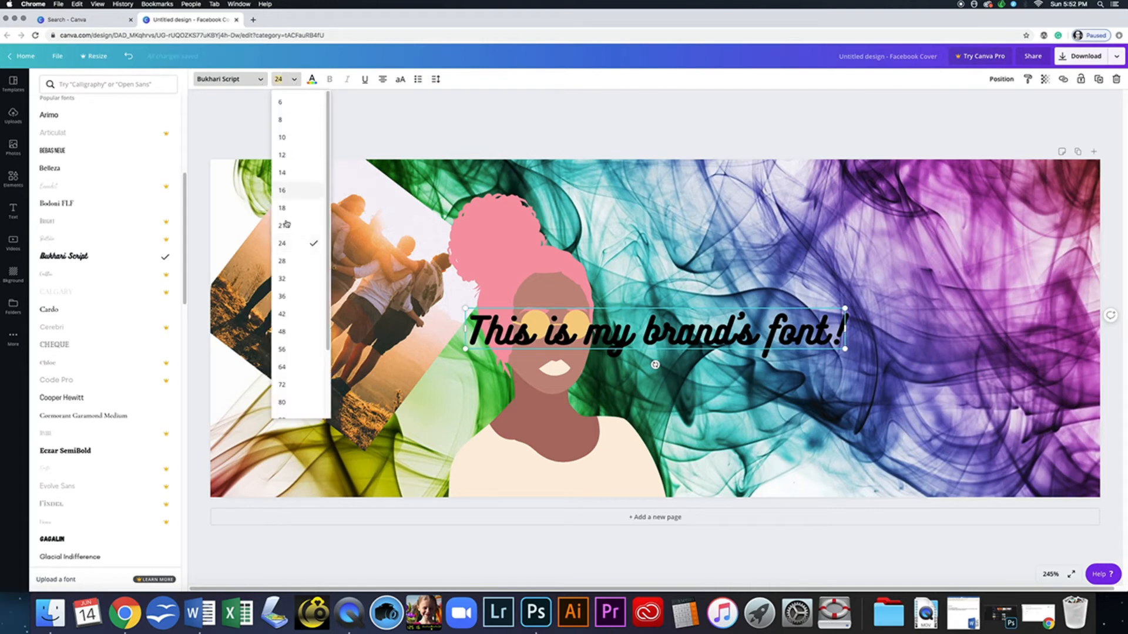
left_click(312, 80)
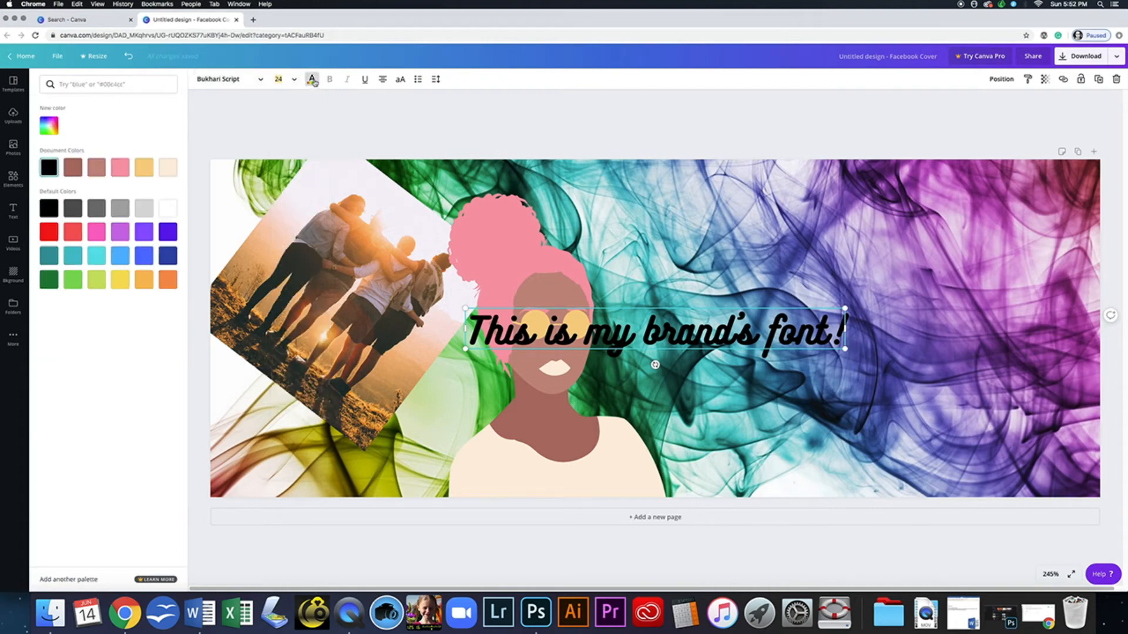
left_click(168, 208)
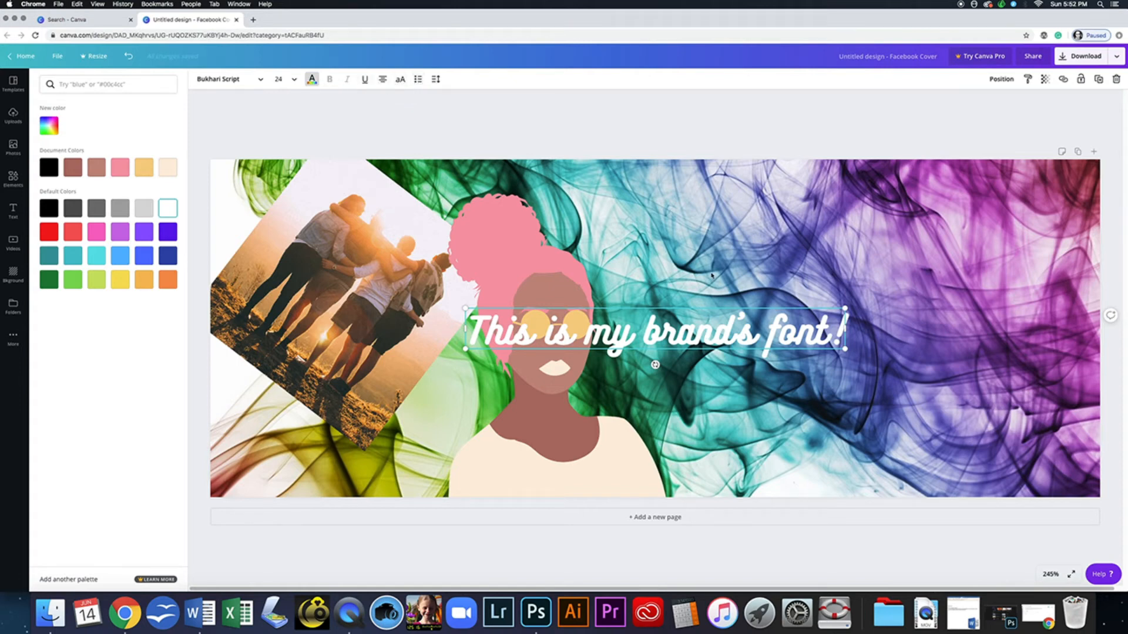
left_click(708, 337)
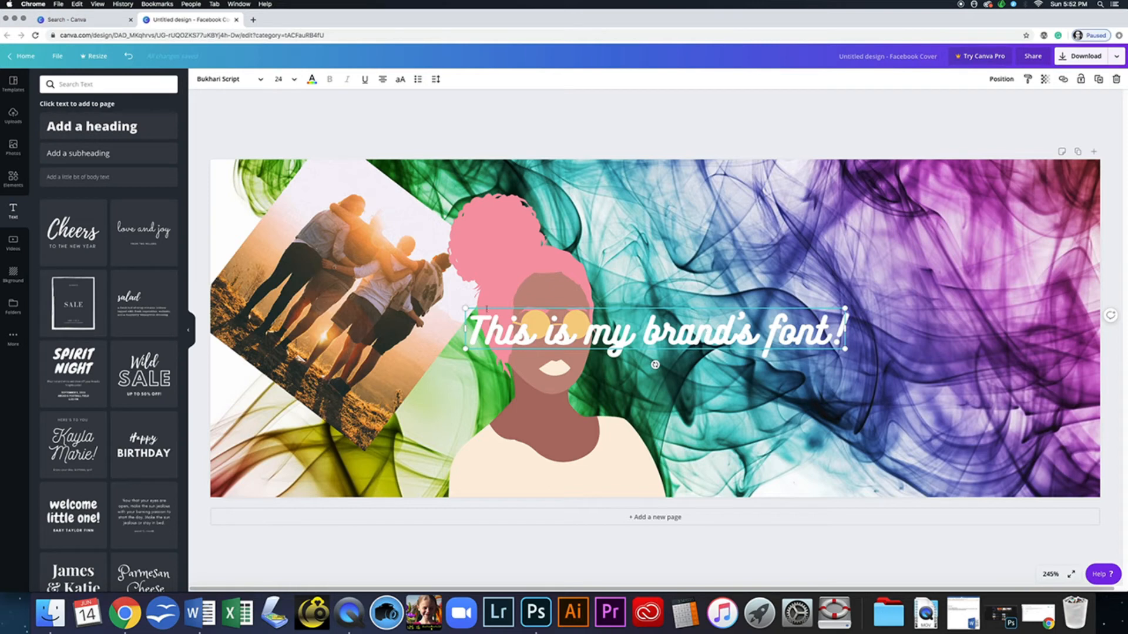
- Enlarge the heading to 35.3, move it to the upper right, and delete the tilted friends photo
left_click_drag(465, 309, 320, 241)
left_click(544, 121)
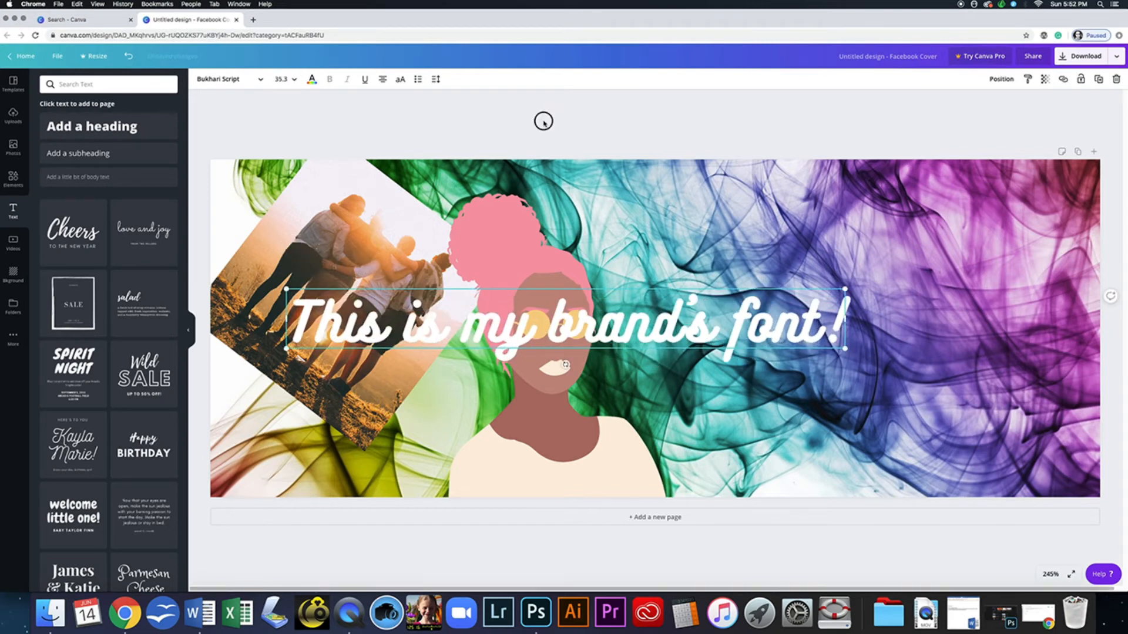
left_click(504, 267)
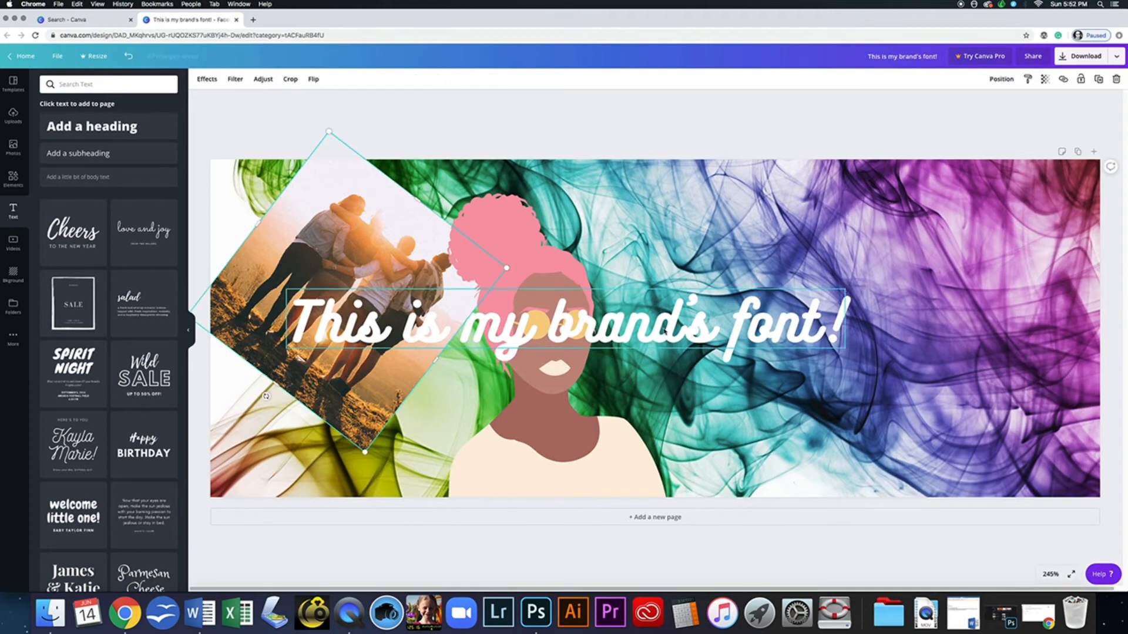
left_click_drag(668, 329, 901, 209)
left_click(356, 298)
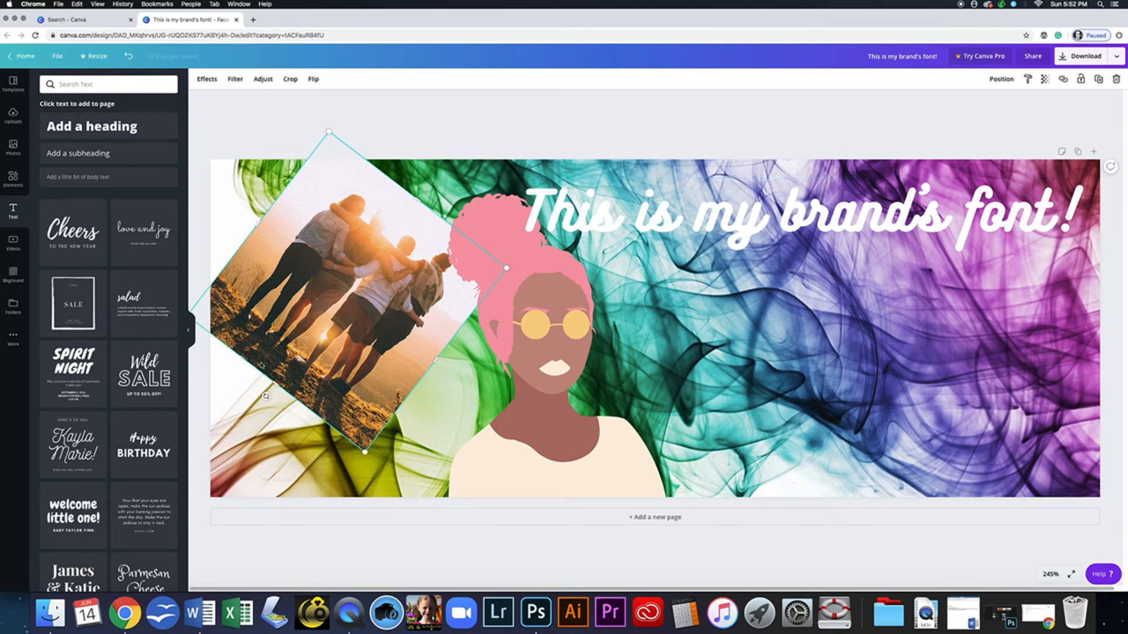
key("Delete")
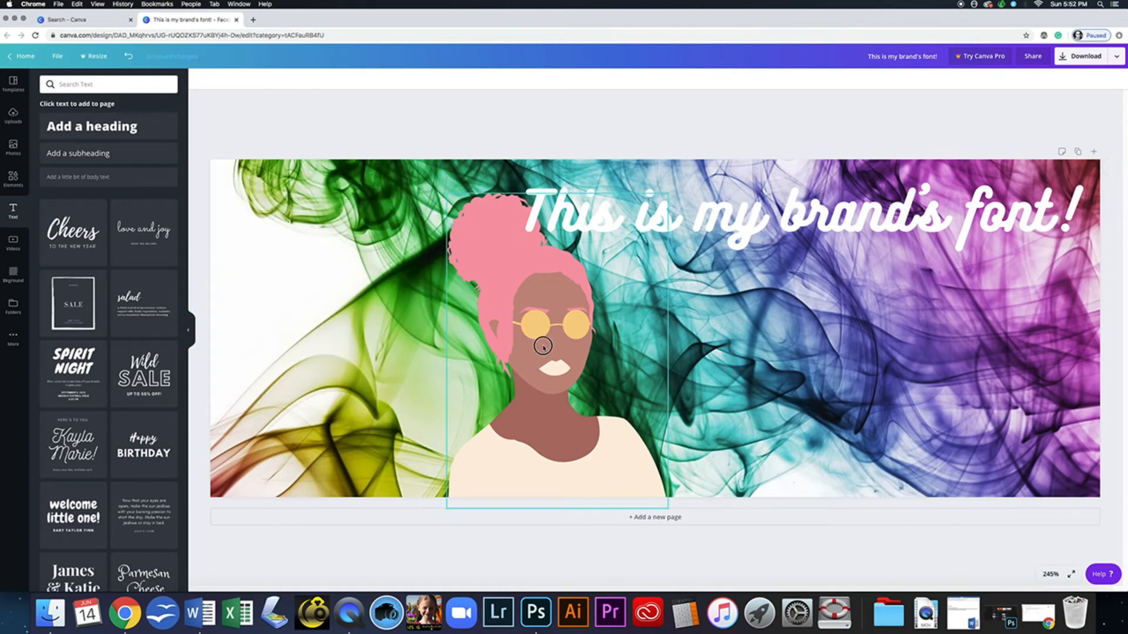
left_click(573, 348)
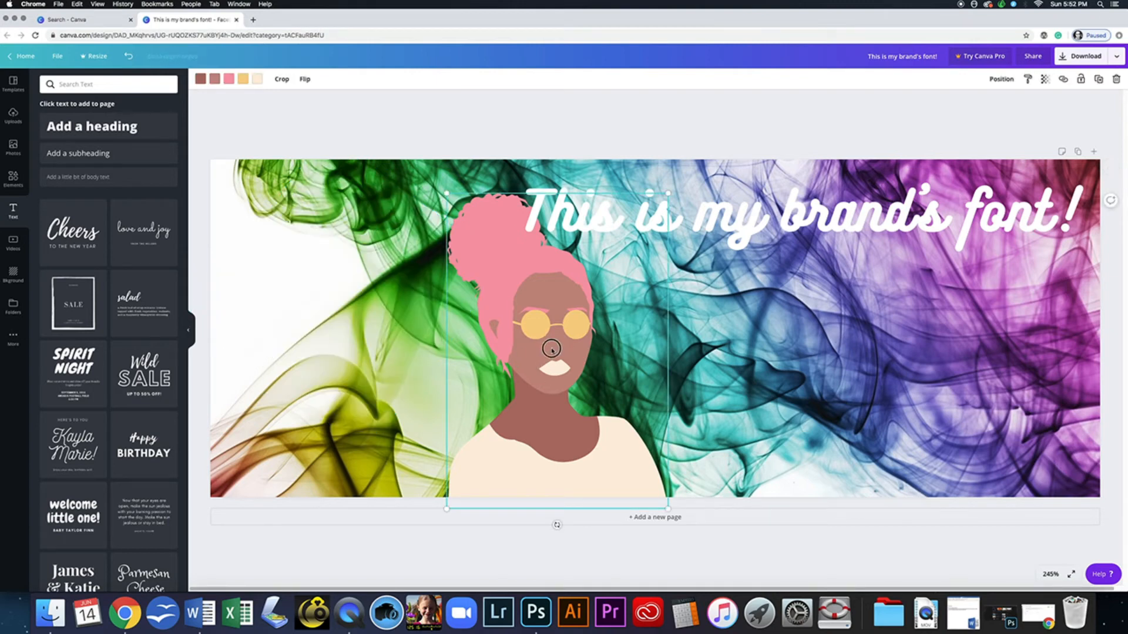
left_click_drag(546, 353, 333, 344)
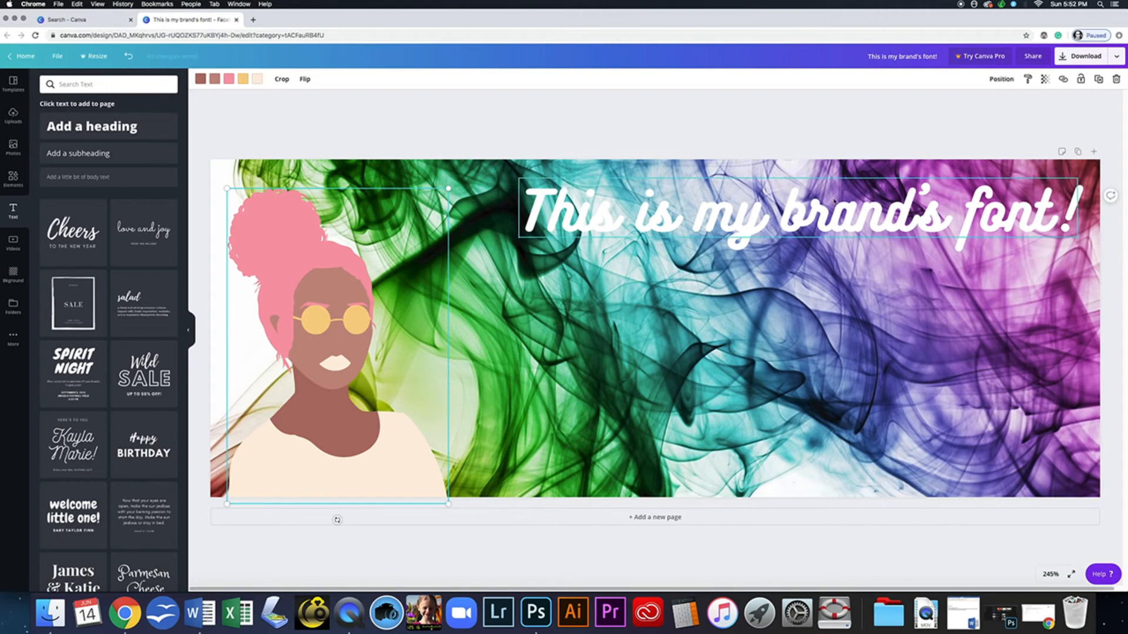
left_click(846, 216)
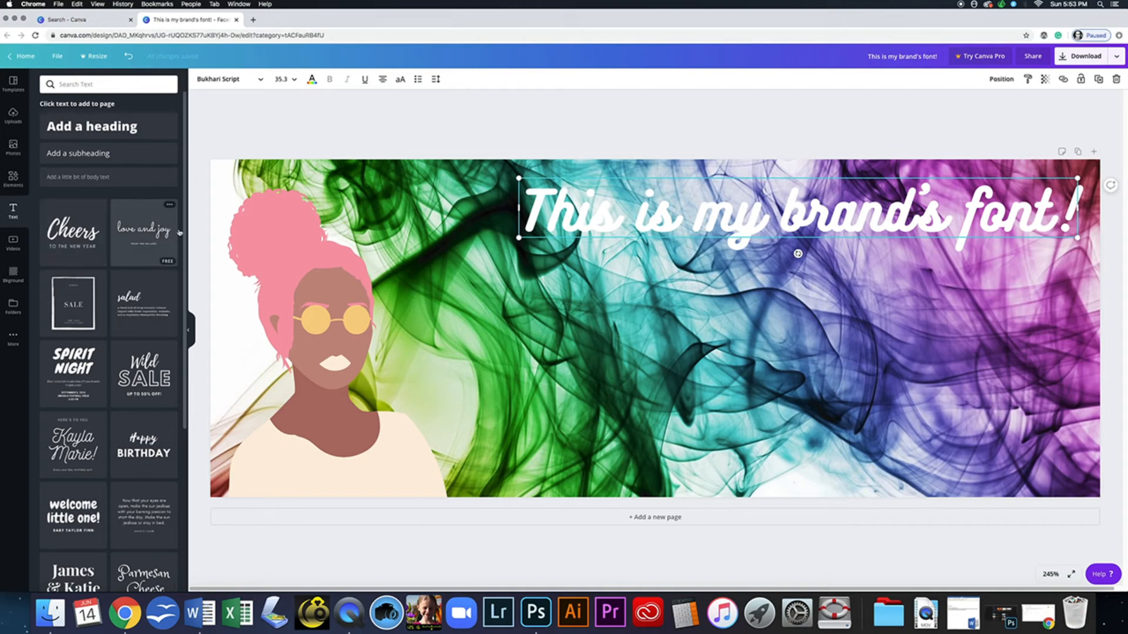
- Add the hugs + kisses / COMING YOUR WAY text template, with a copy dragged toward lower right
left_click_drag(184, 233, 182, 599)
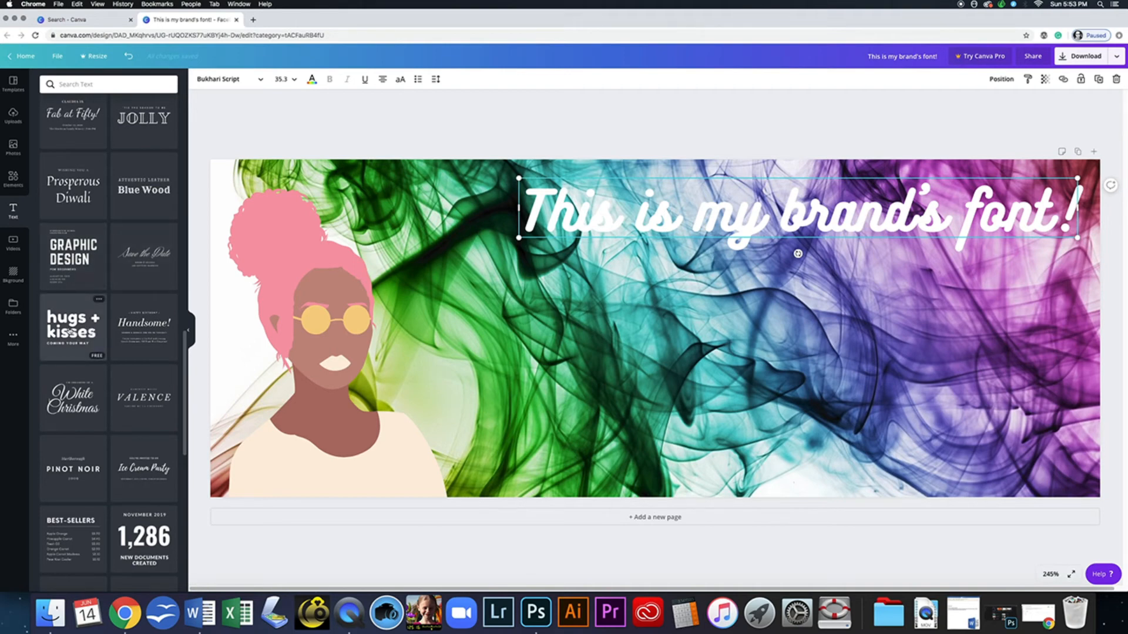
left_click(69, 333)
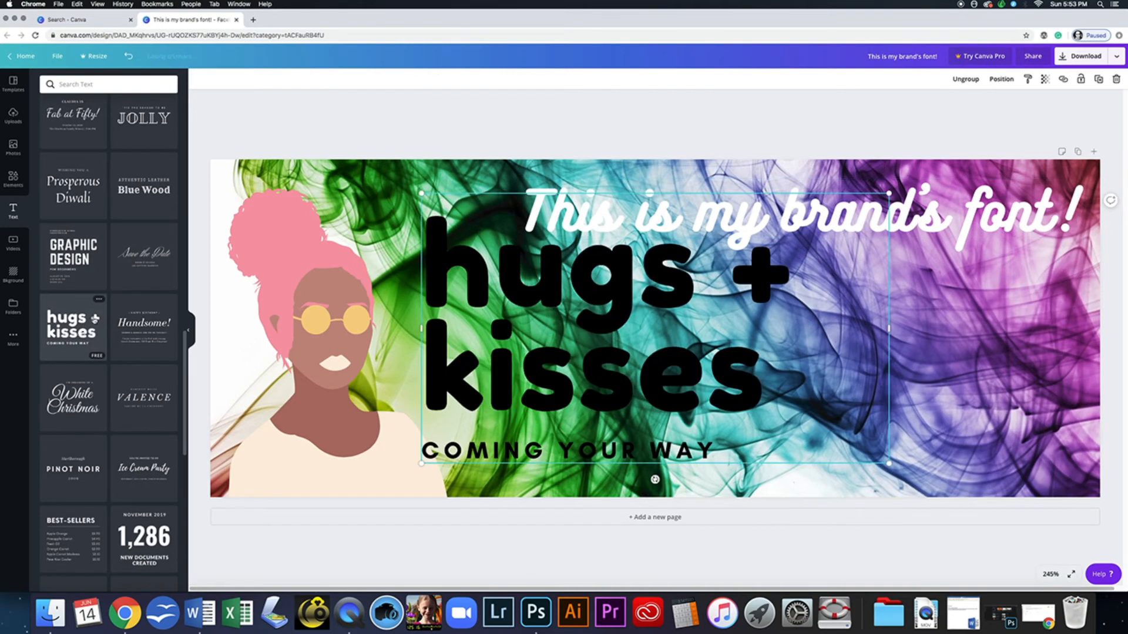
left_click_drag(622, 276, 833, 306)
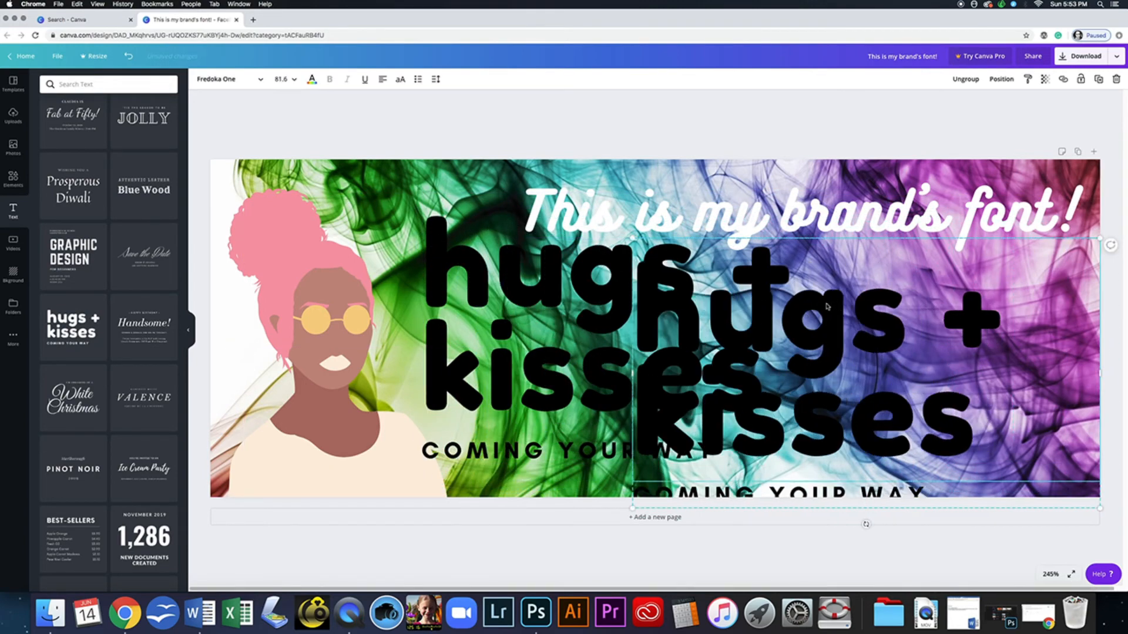
- Delete the extra copy's hugs + kisses words and its lower COMING YOUR WAY line
key("Delete")
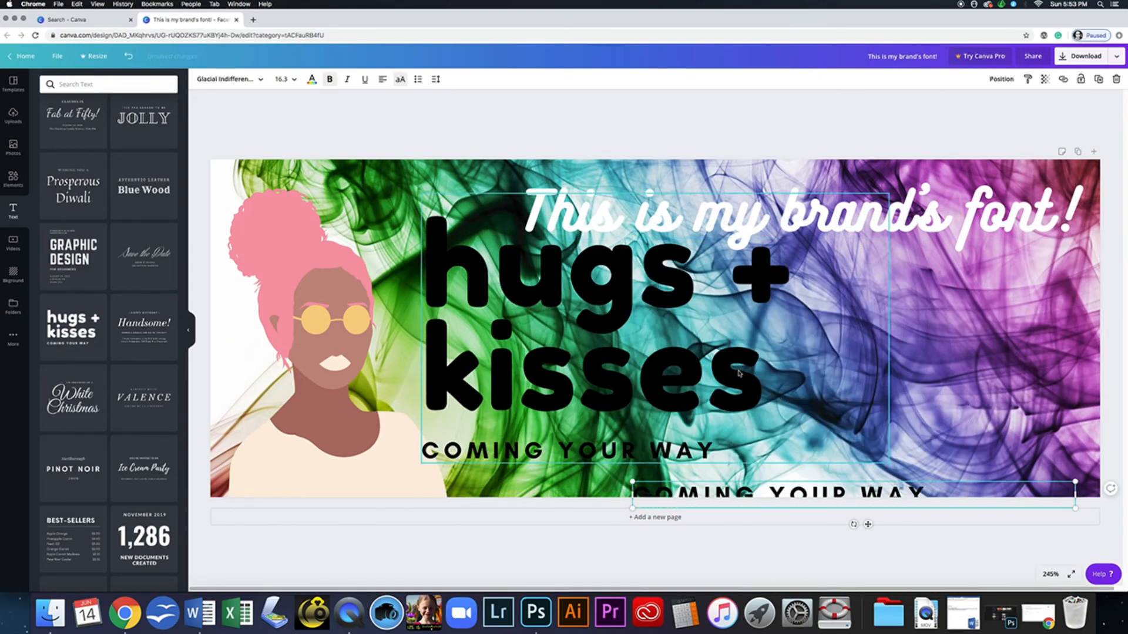
left_click(909, 494)
key("BackSpace")
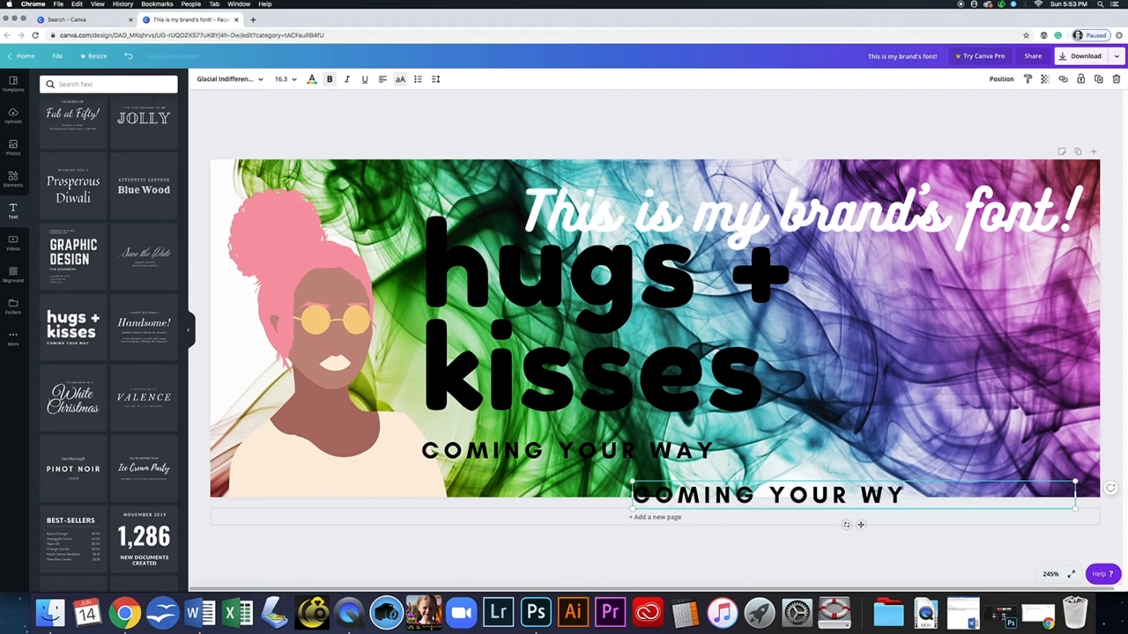
left_click(908, 477)
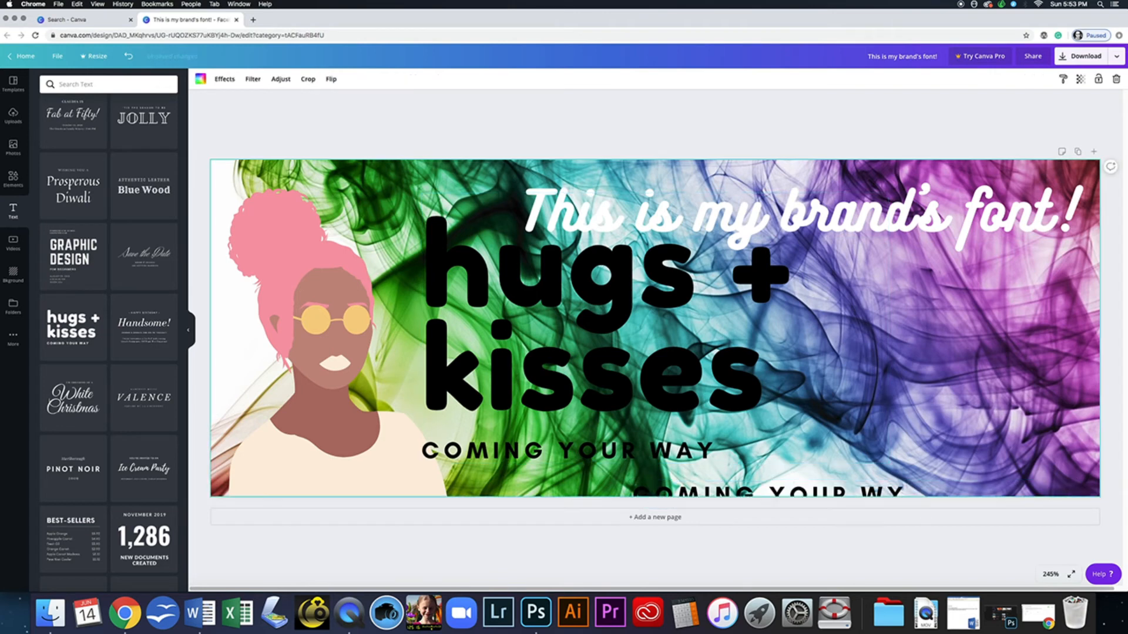
left_click(852, 492)
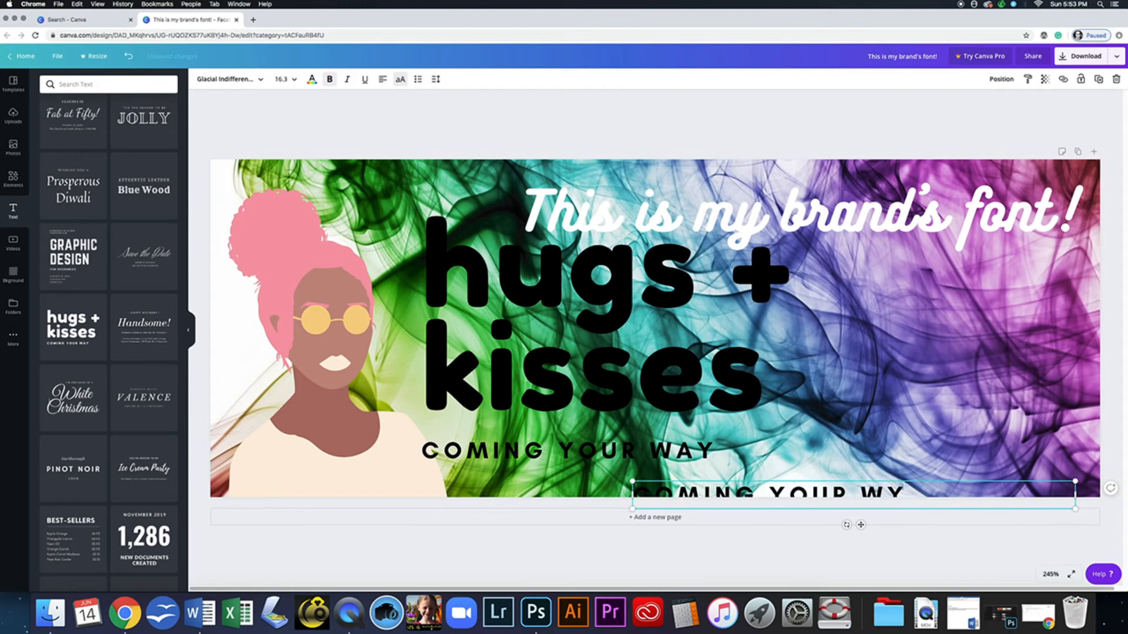
key("Delete")
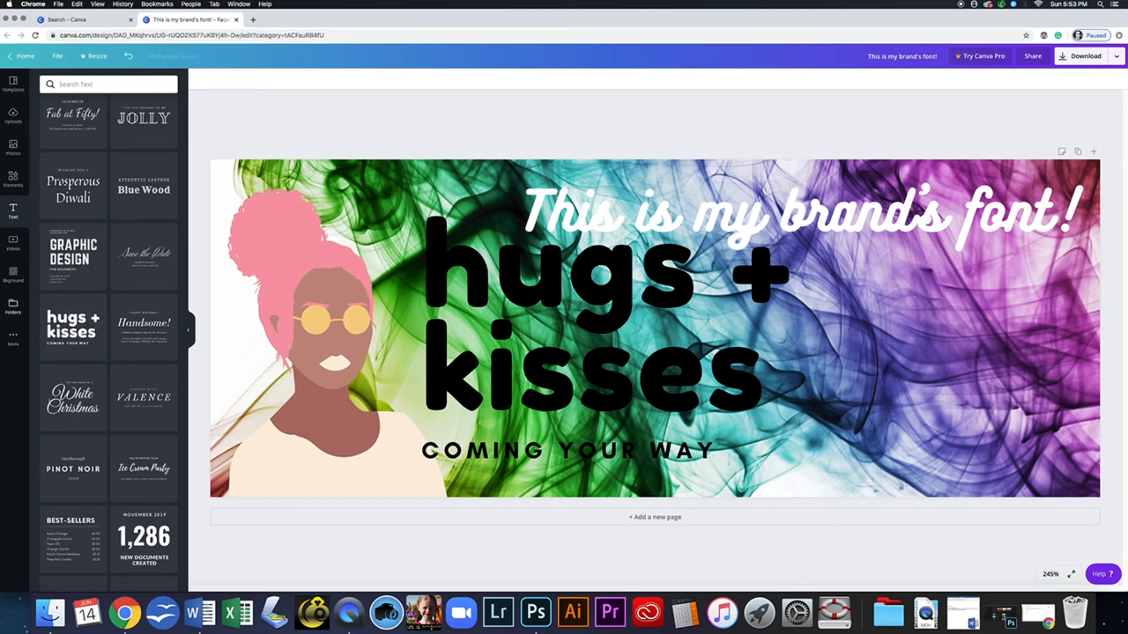
- Delete all remaining hugs + kisses and COMING text, then move the white heading down to mid-height
left_click(13, 339)
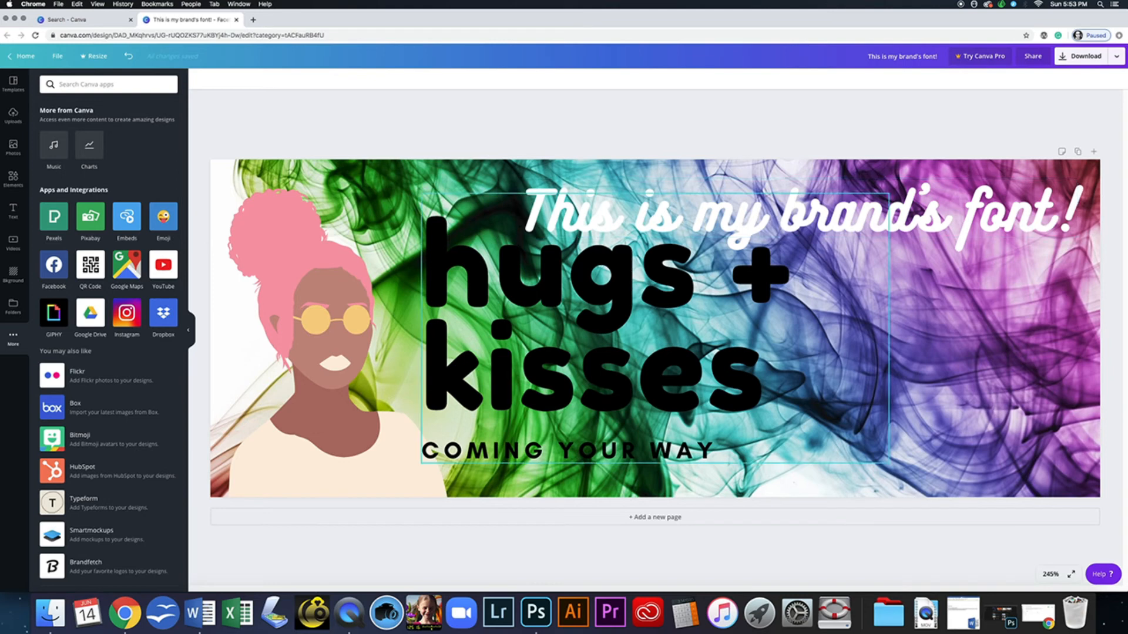
left_click(635, 329)
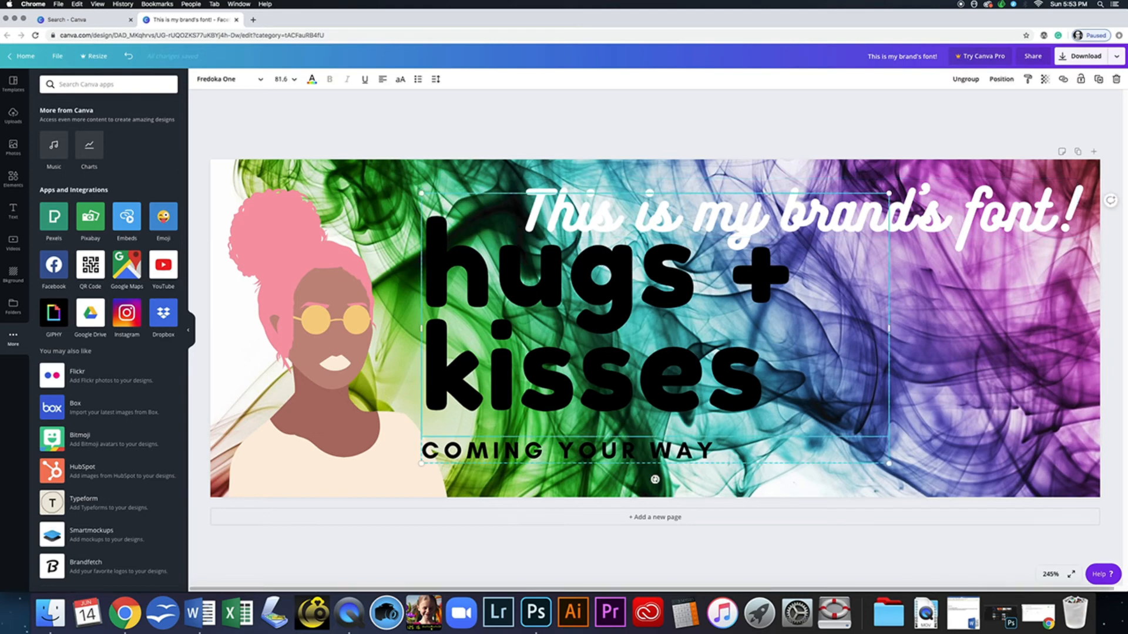
key("Delete")
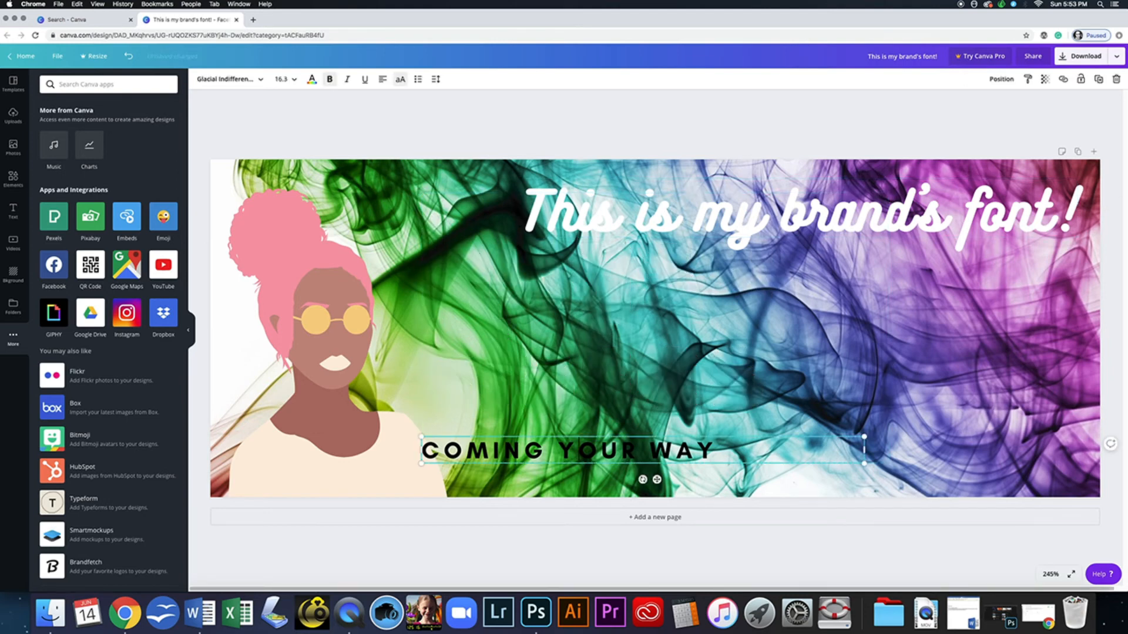
key("BackSpace")
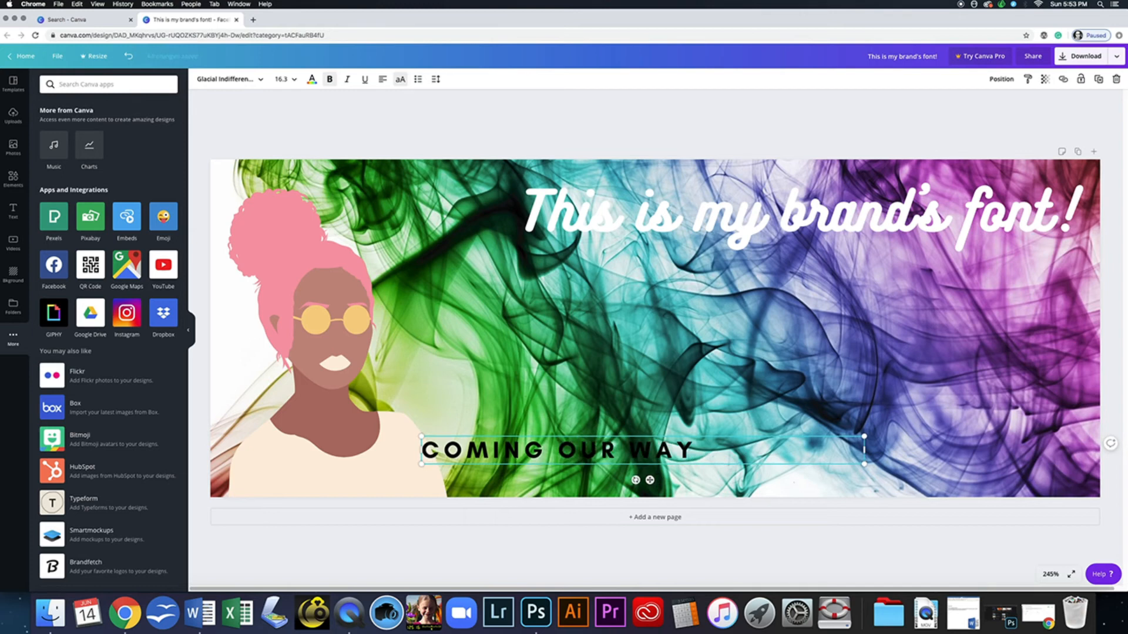
left_click(658, 399)
left_click(588, 451)
key("Delete")
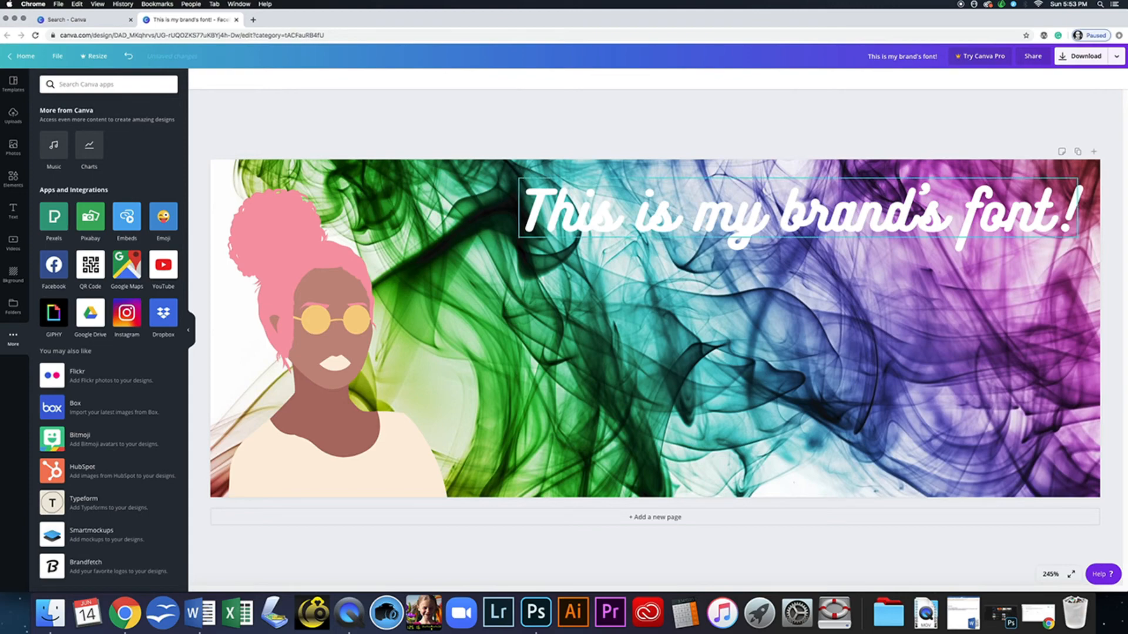
left_click_drag(799, 207, 760, 304)
left_click_drag(758, 349, 758, 347)
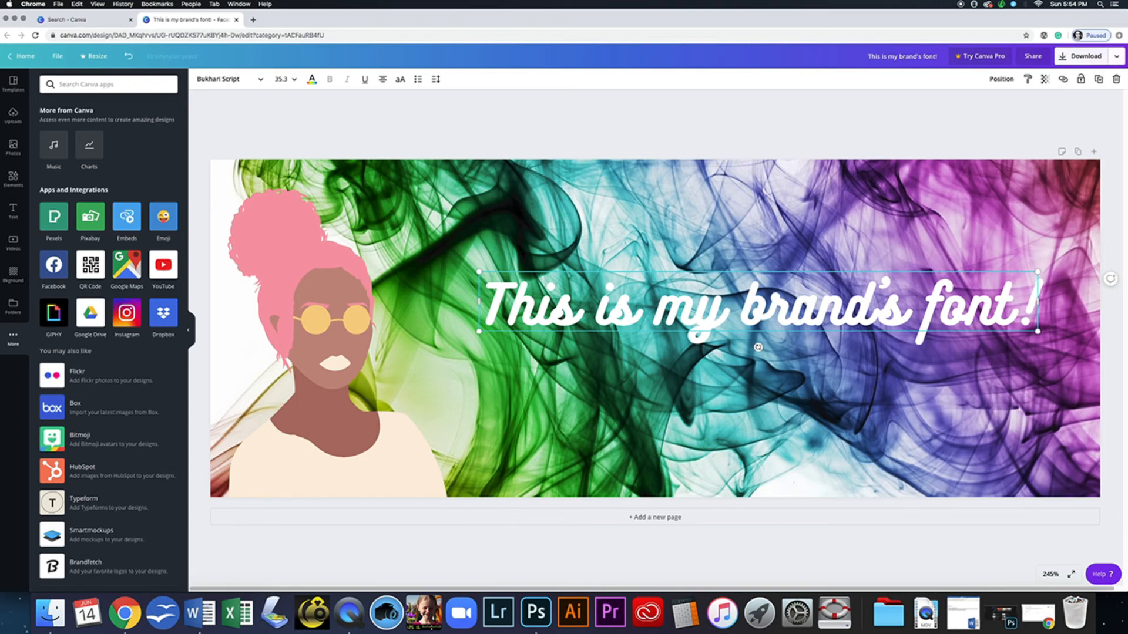
- Download the cover with JPG as the file type, bringing up the save dialog
left_click(1117, 56)
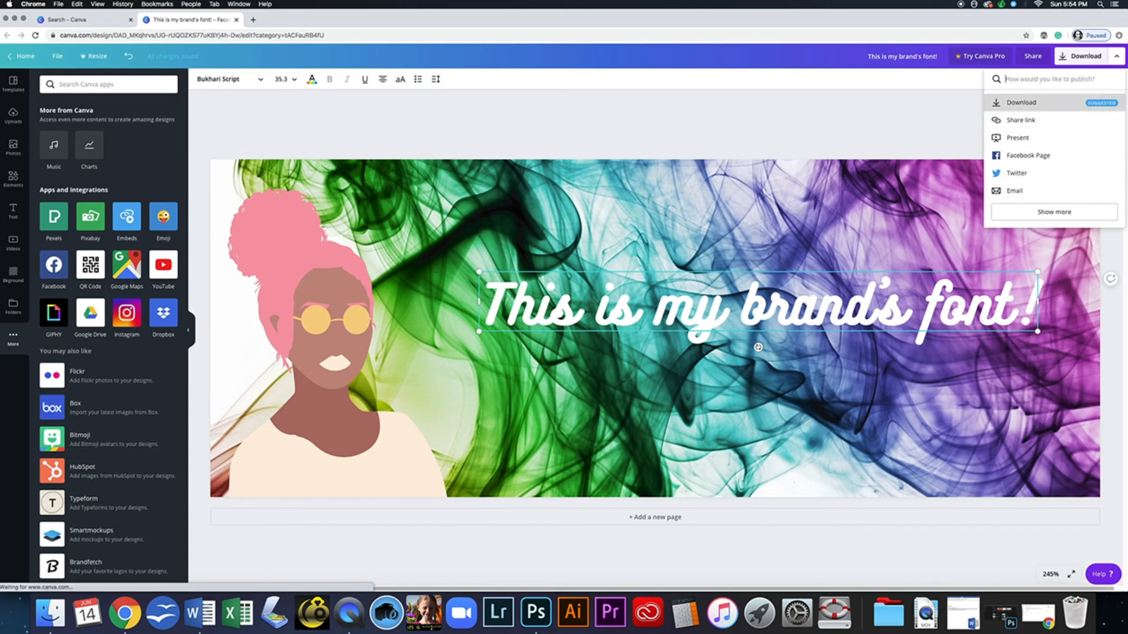
left_click(1023, 103)
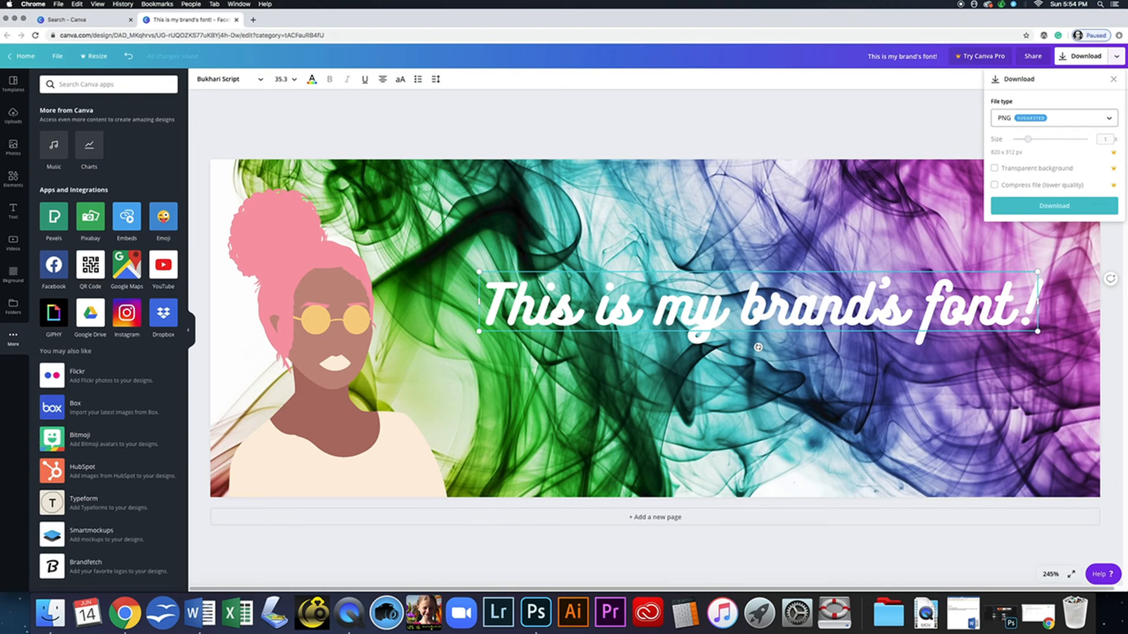
left_click(1054, 118)
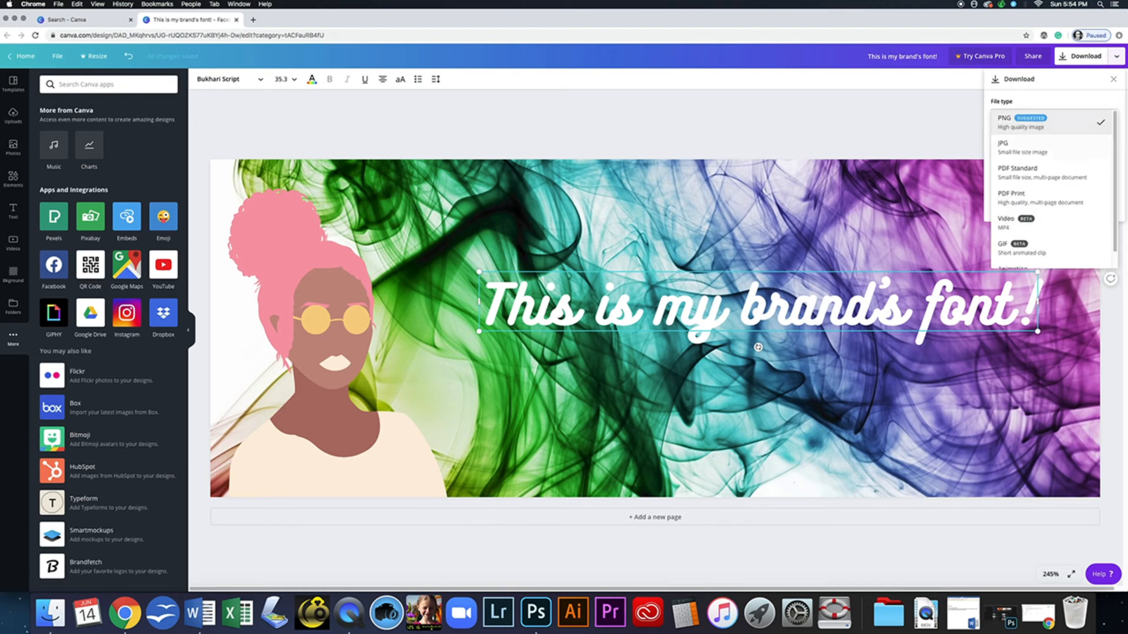
left_click(1022, 148)
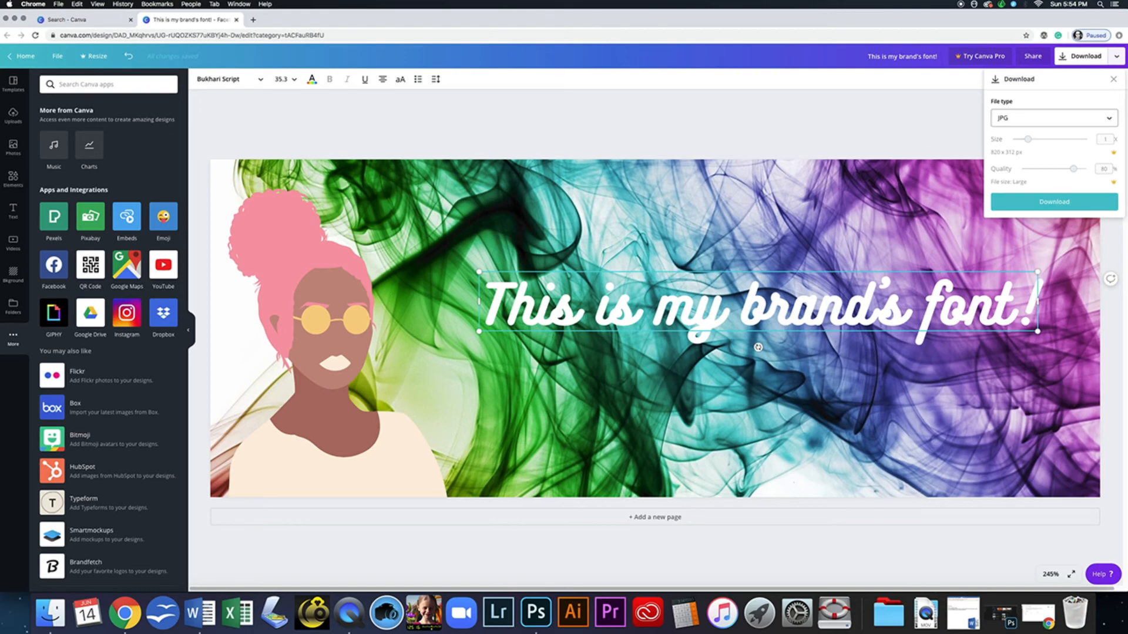
left_click(1054, 202)
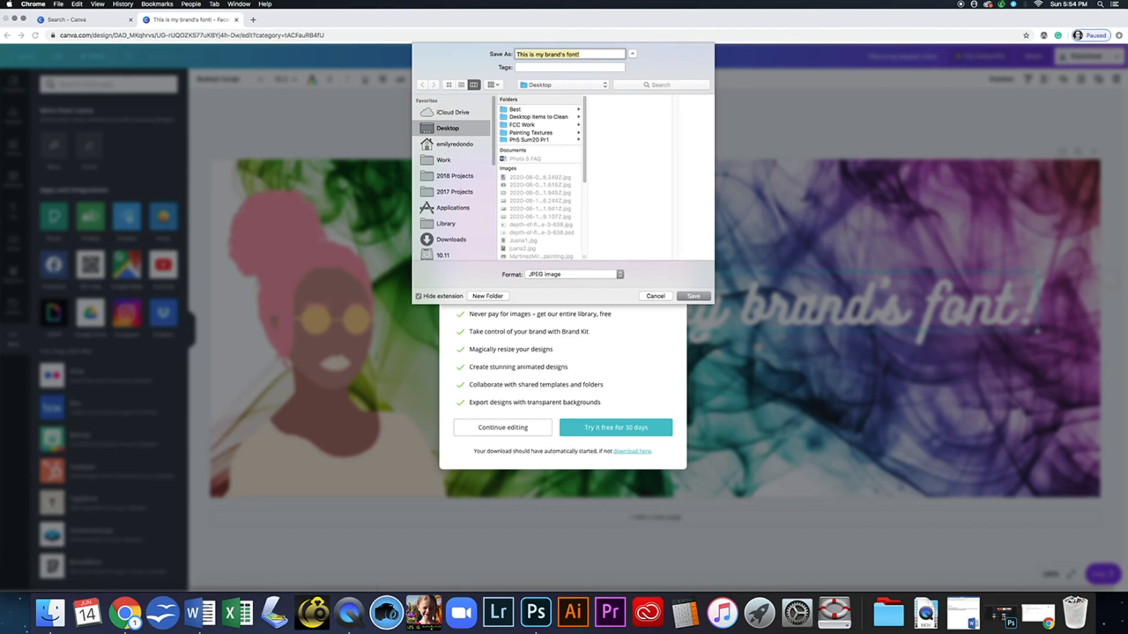
- Replace the default file name with the designer's surname followed by _FB
key("BackSpace")
type("Redondo_")
type("FB")
- Create a new Desktop folder named 'GRC 55 Brand' for the download
left_click(488, 296)
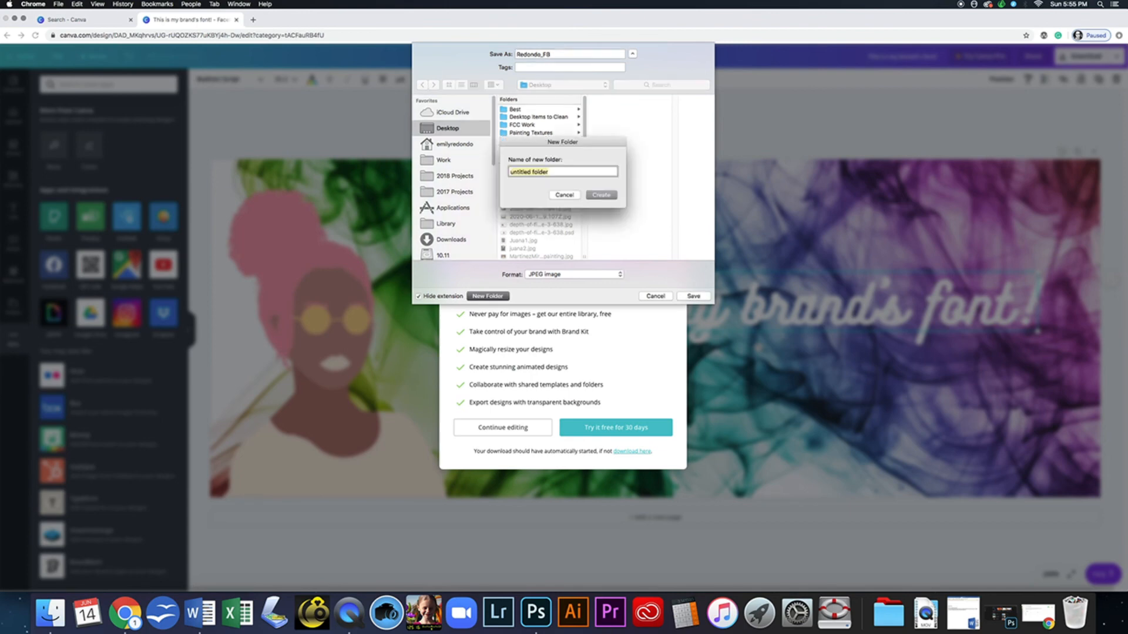
type("GRC 55 Brand")
left_click(605, 192)
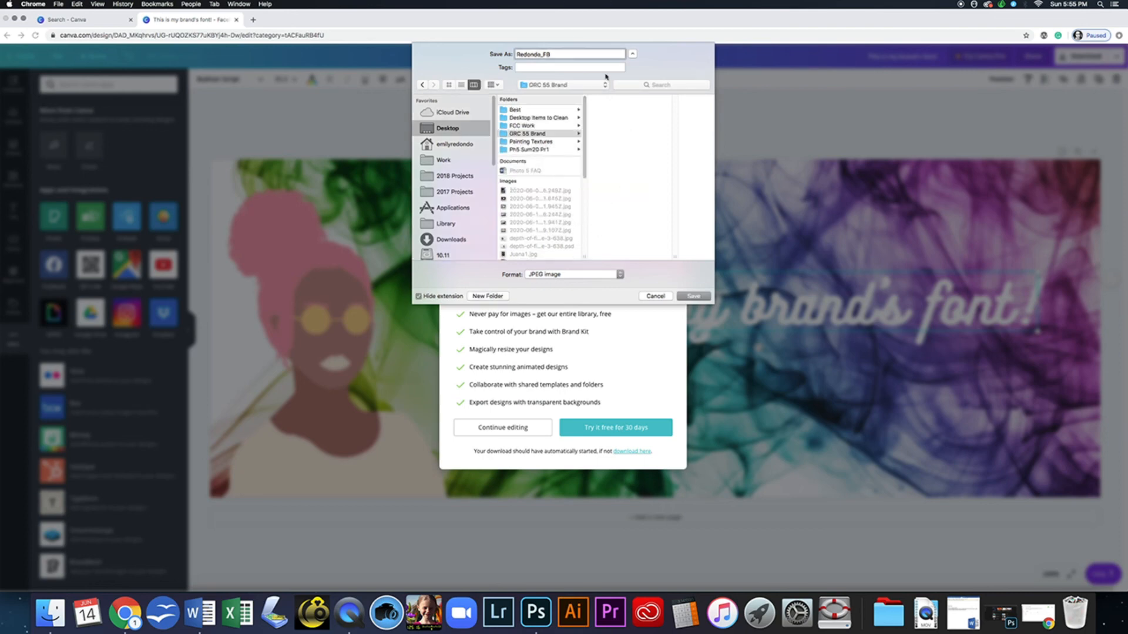
- Extend the name with _CoverPhoto_July2020, save into the new folder, and dismiss the Pro offer
type("_CoverPhoto")
left_click(597, 54)
type("July2020")
left_click(694, 297)
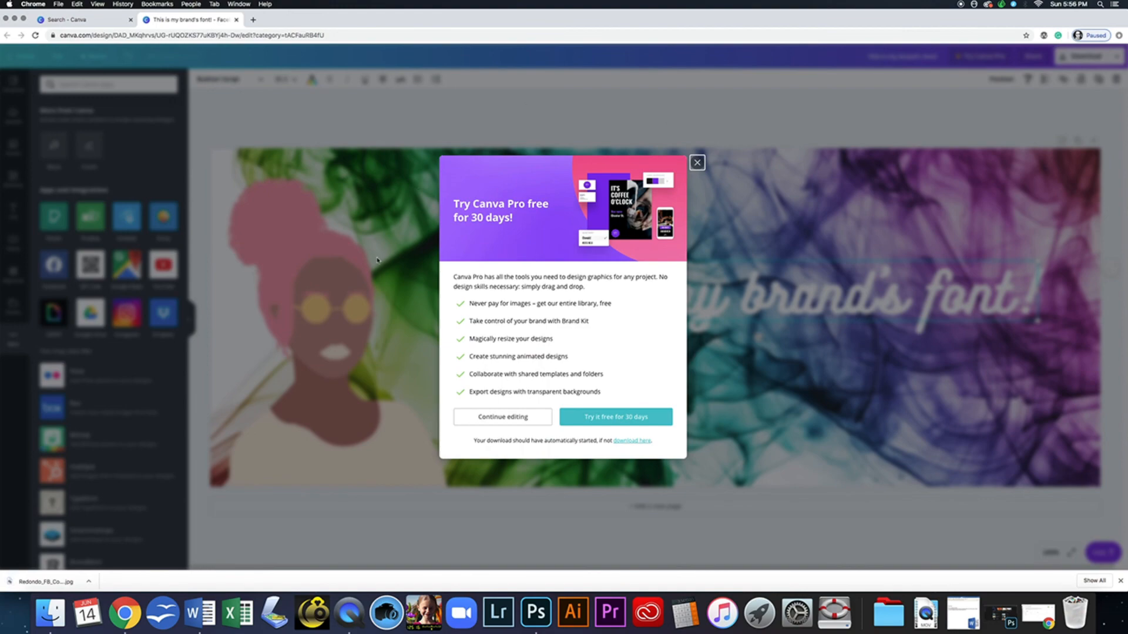
left_click(697, 162)
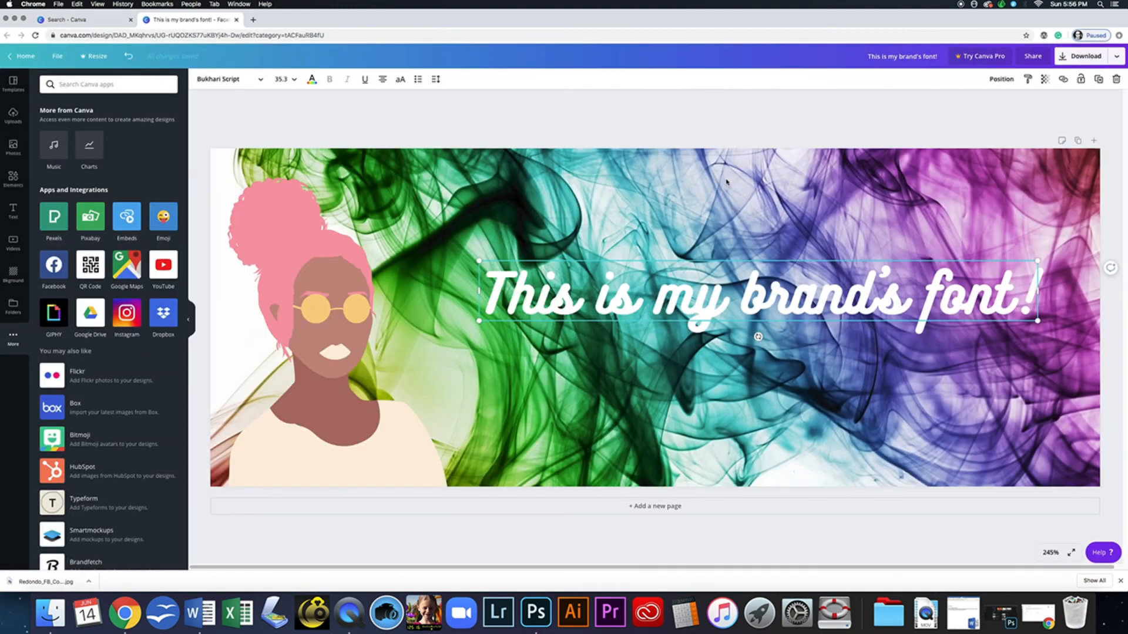
- Open GRC 55 Brand in Finder and preview the 820 × 312 _FB_CoverPhoto_July2020.jpg
left_click(59, 612)
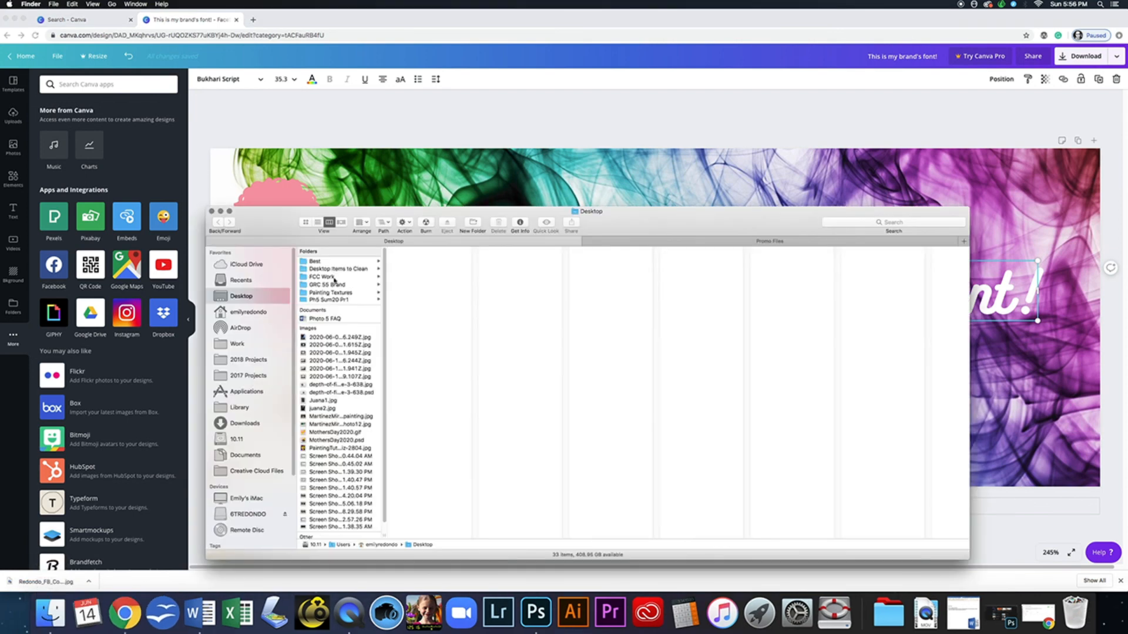
left_click(339, 285)
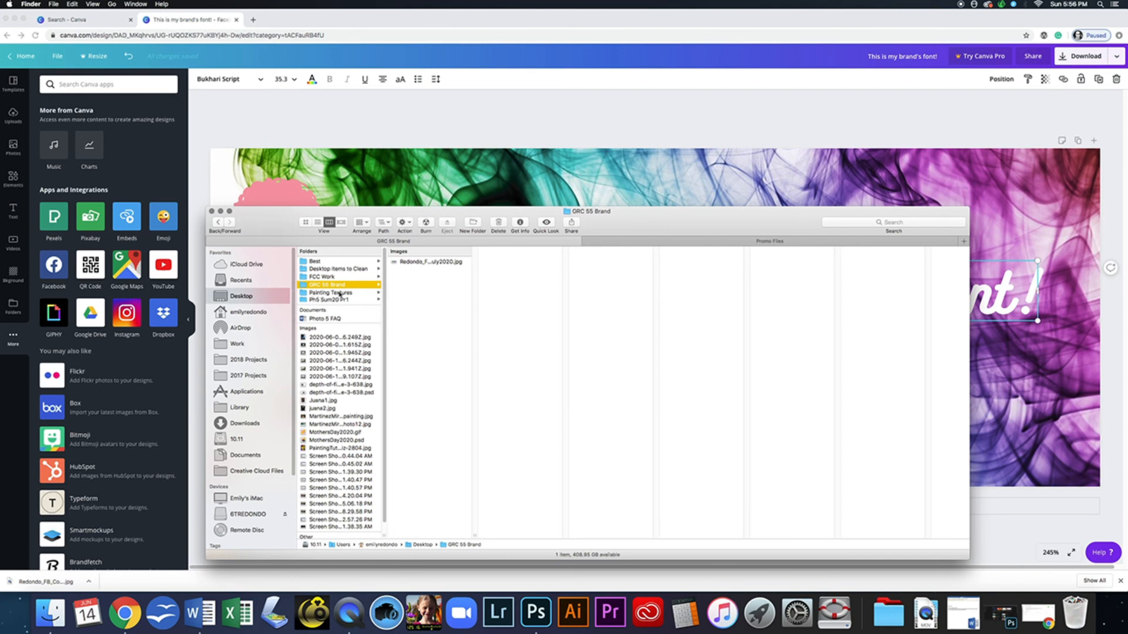
left_click(426, 262)
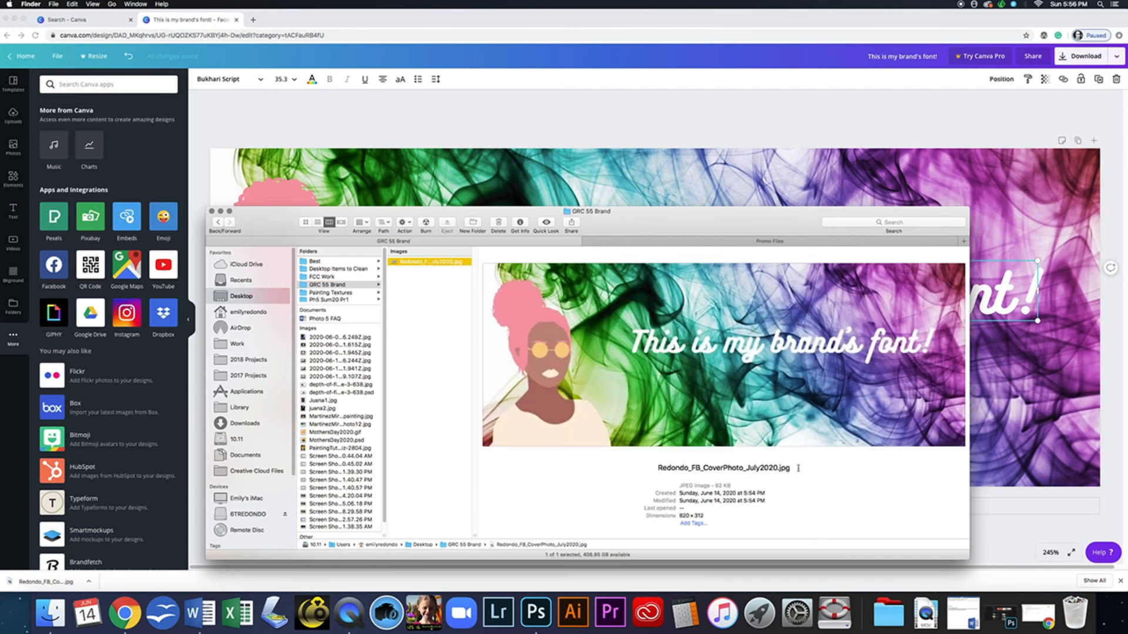